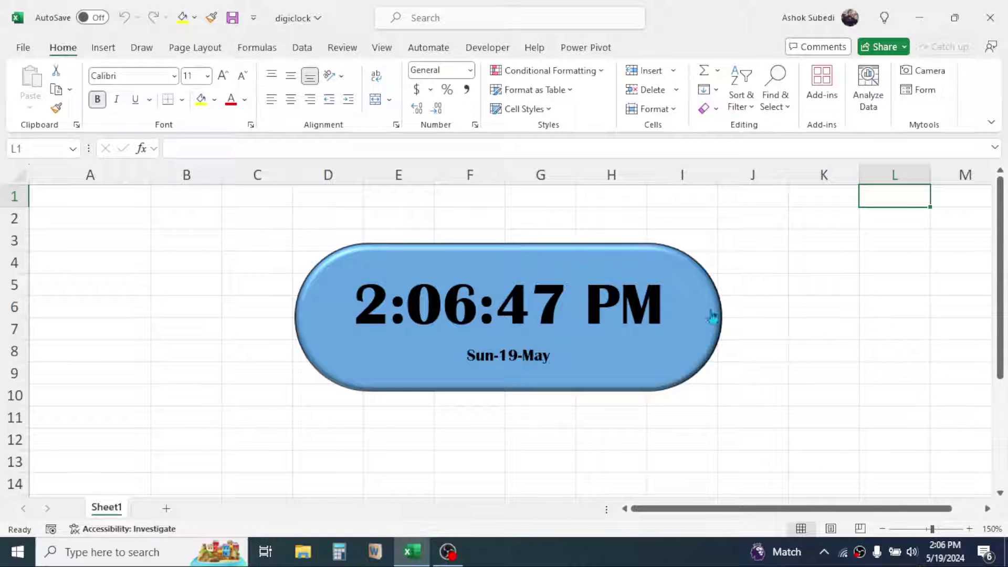
Let the clock resume ticking past 2:07 PM on Sun-19-May, then close the digiclock workbook.
{"action": "left_click", "coordinate": [581, 310]}
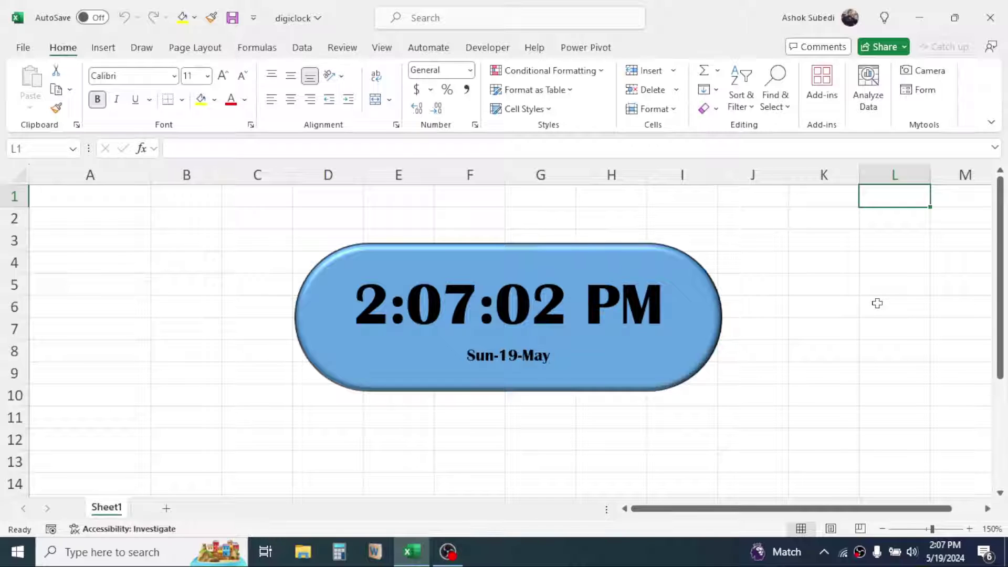
{"action": "left_click", "coordinate": [994, 24]}
Save digiclock, then create and open a new Microsoft Excel Worksheet from the desktop.
{"action": "left_click", "coordinate": [465, 295]}
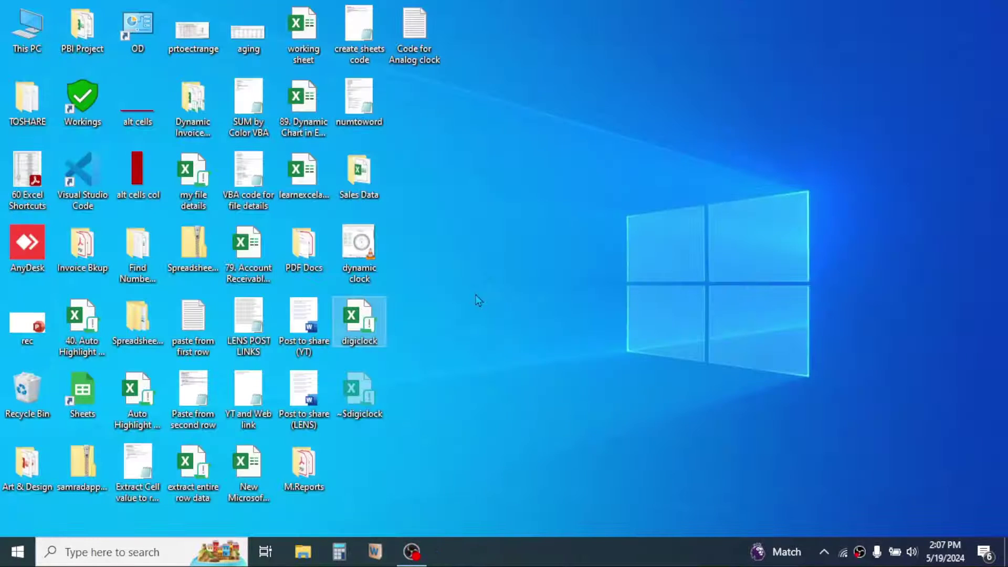
{"action": "right_click", "coordinate": [455, 187]}
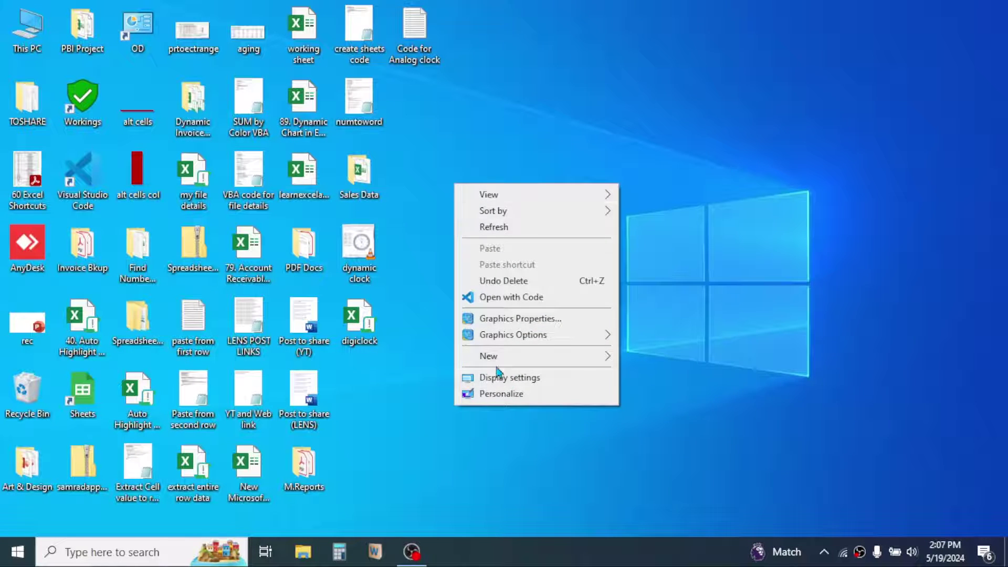
{"action": "mouse_move", "coordinate": [578, 353]}
{"action": "left_click", "coordinate": [667, 511]}
{"action": "key", "text": "Return"}
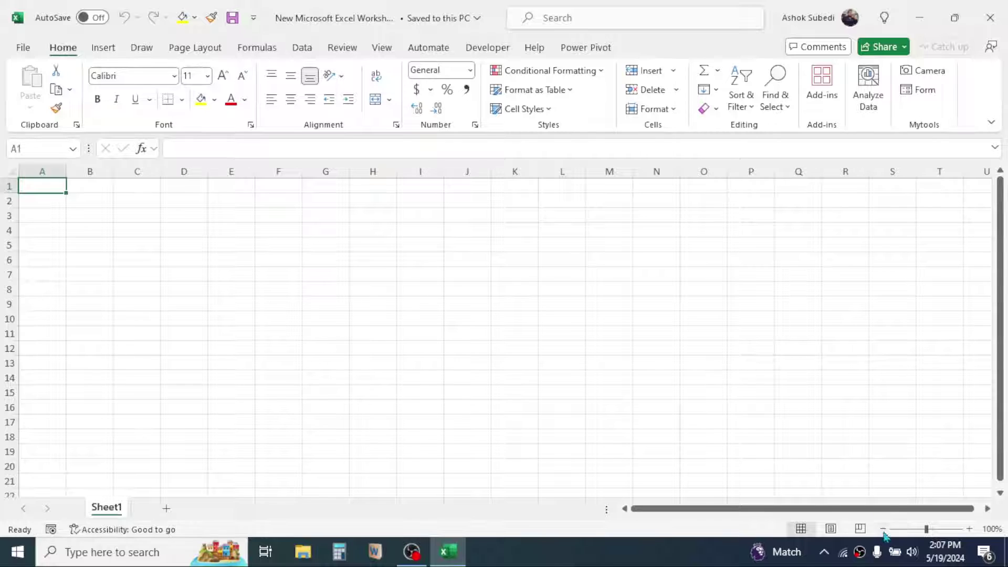
Zoom to 140% and enter TRUE in A1, 0 in A2 and =NOW() in A3.
{"action": "left_click", "coordinate": [970, 528]}
{"action": "left_click", "coordinate": [969, 529]}
{"action": "left_click", "coordinate": [970, 529]}
{"action": "left_click", "coordinate": [969, 529]}
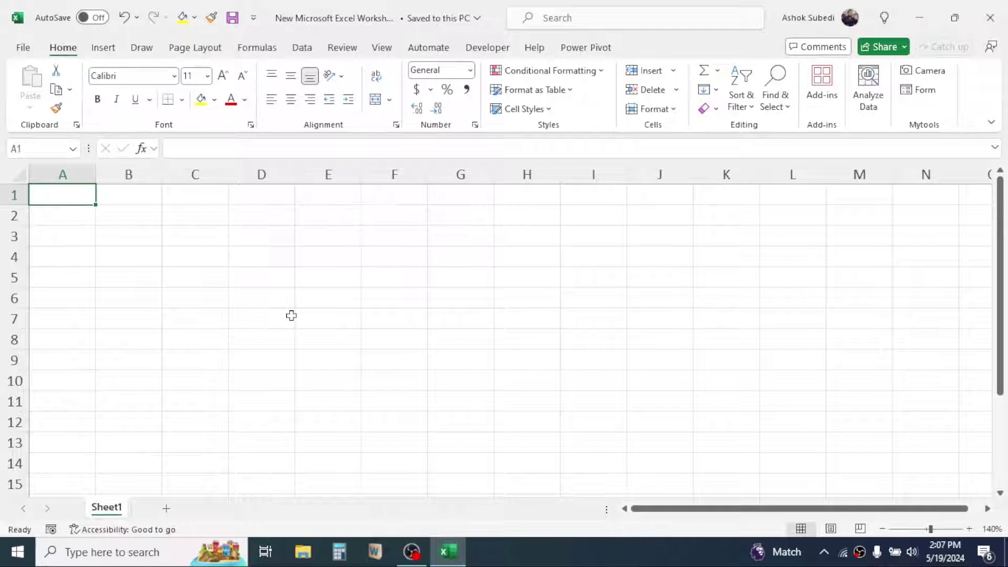
{"action": "type", "text": "TR"}
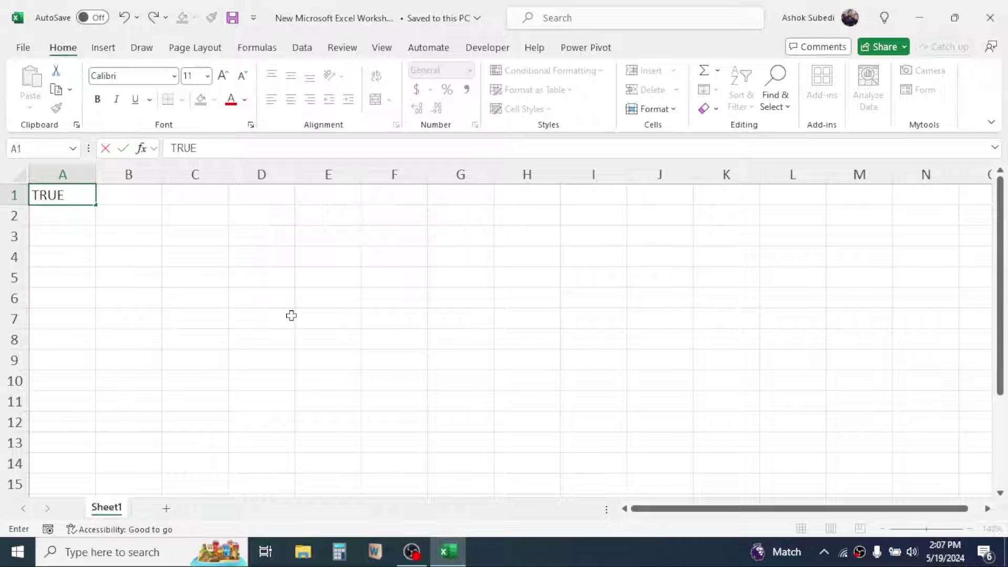
{"action": "type", "text": "UE"}
{"action": "key", "text": "Return"}
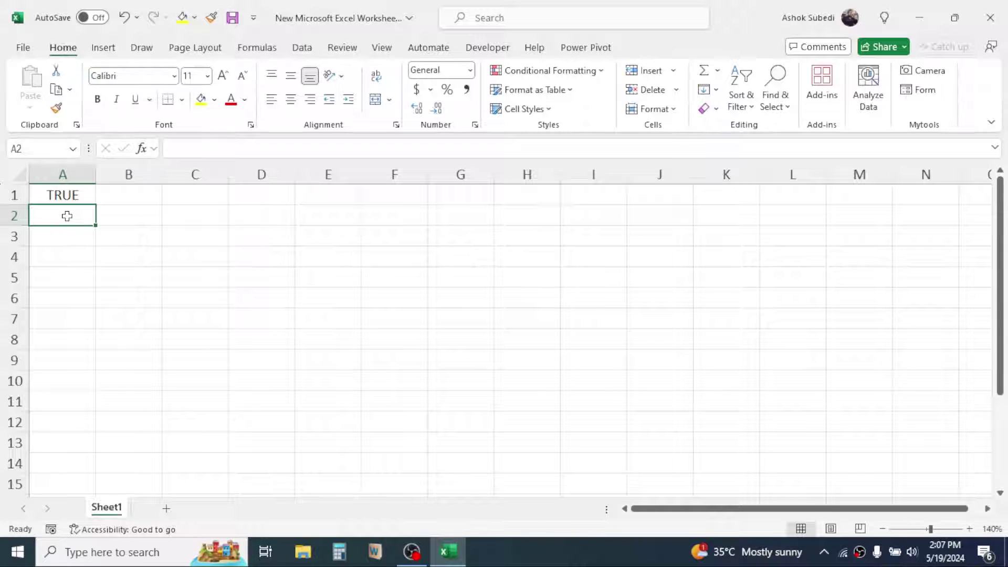
{"action": "type", "text": "0"}
{"action": "key", "text": "Return"}
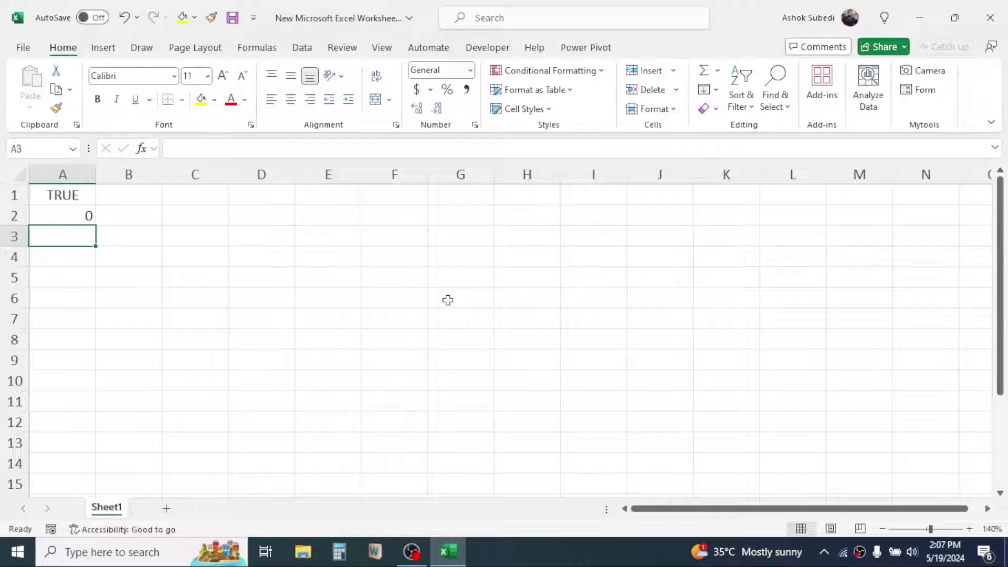
{"action": "type", "text": "=NO"}
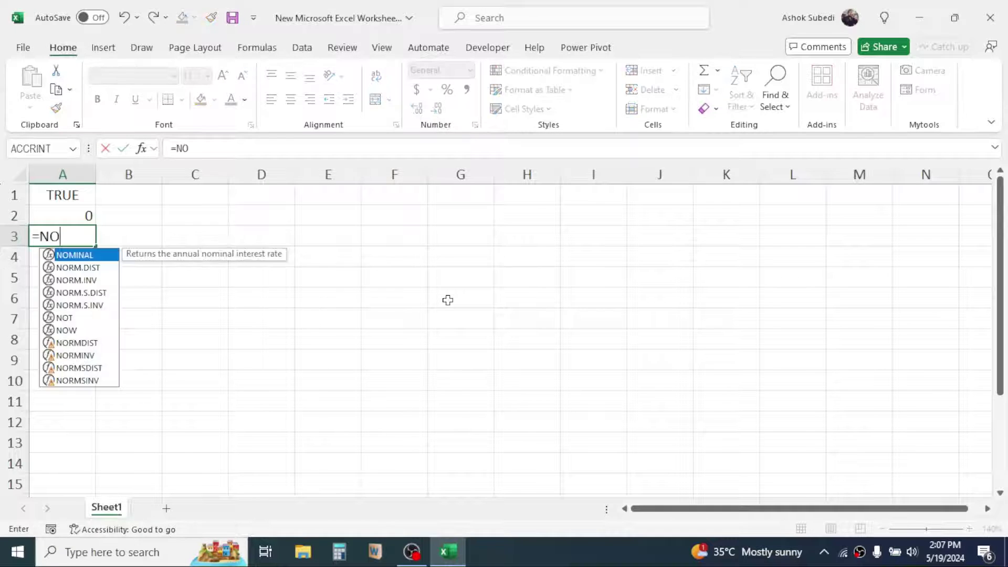
{"action": "type", "text": "W()"}
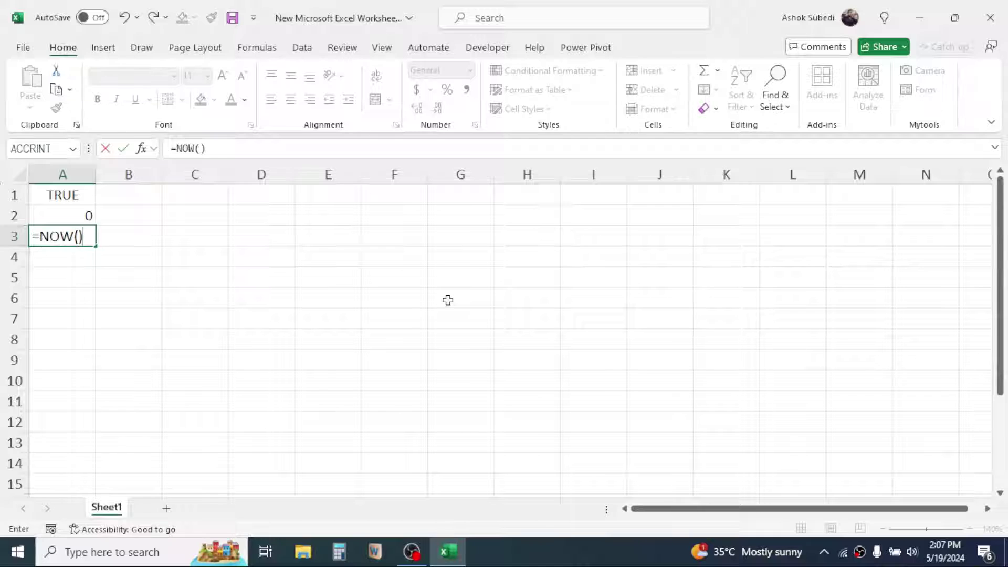
{"action": "key", "text": "Return"}
{"action": "key", "text": "Up"}
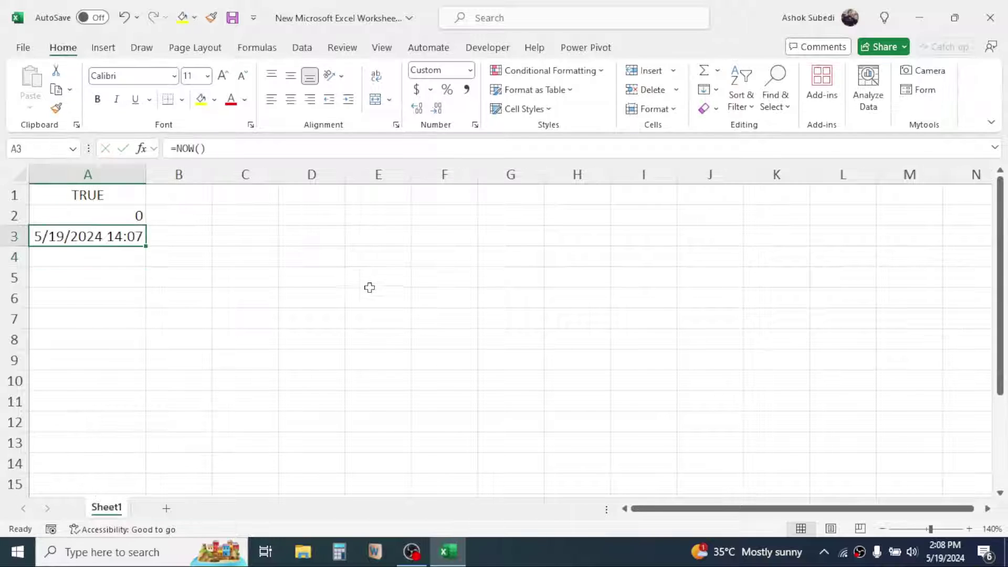
Give A3 the custom date format ddd-dd-mmm so it shows Sun-19-May.
{"action": "right_click", "coordinate": [102, 237]}
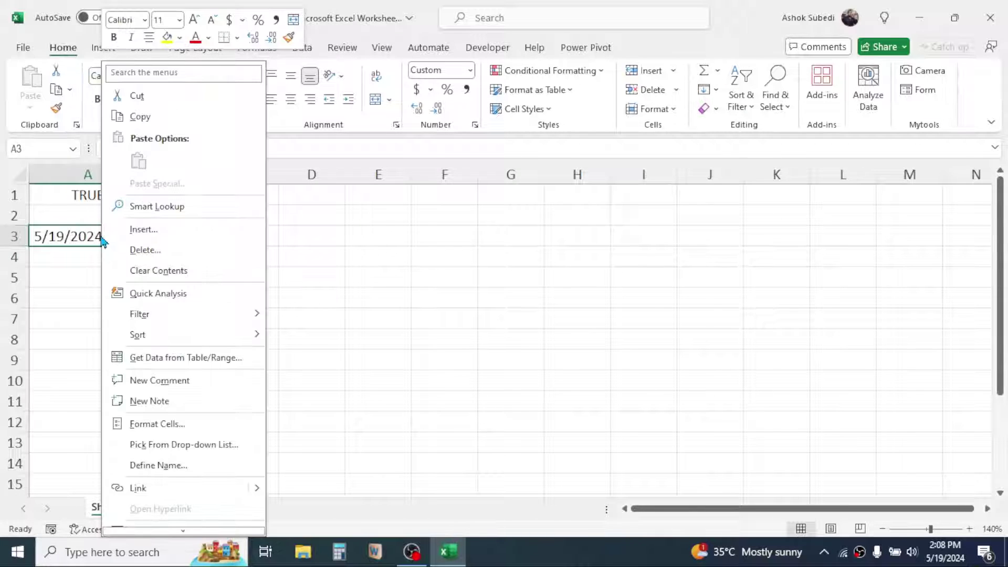
{"action": "left_click", "coordinate": [158, 426]}
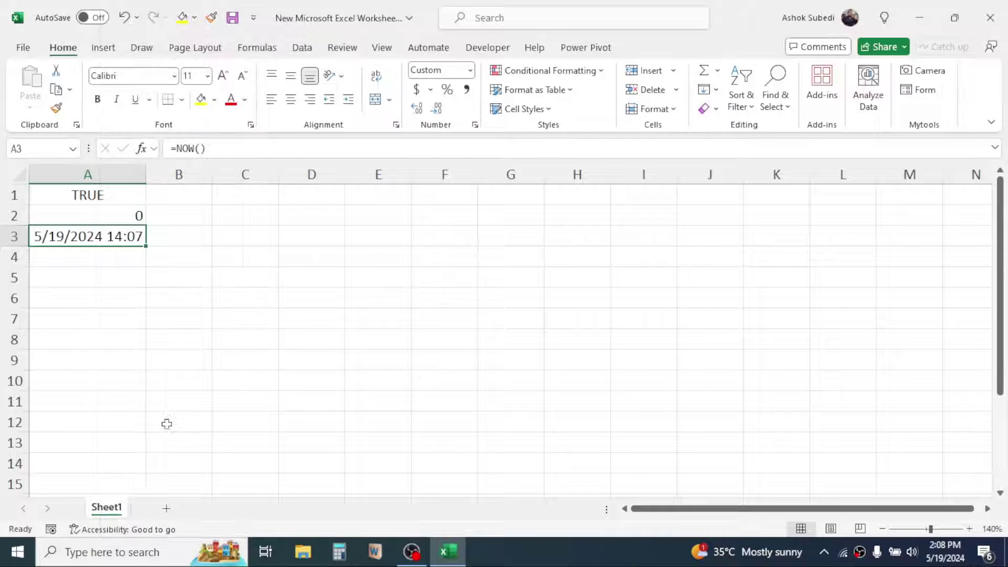
{"action": "left_click_drag", "start_coordinate": [230, 185], "coordinate": [468, 135]}
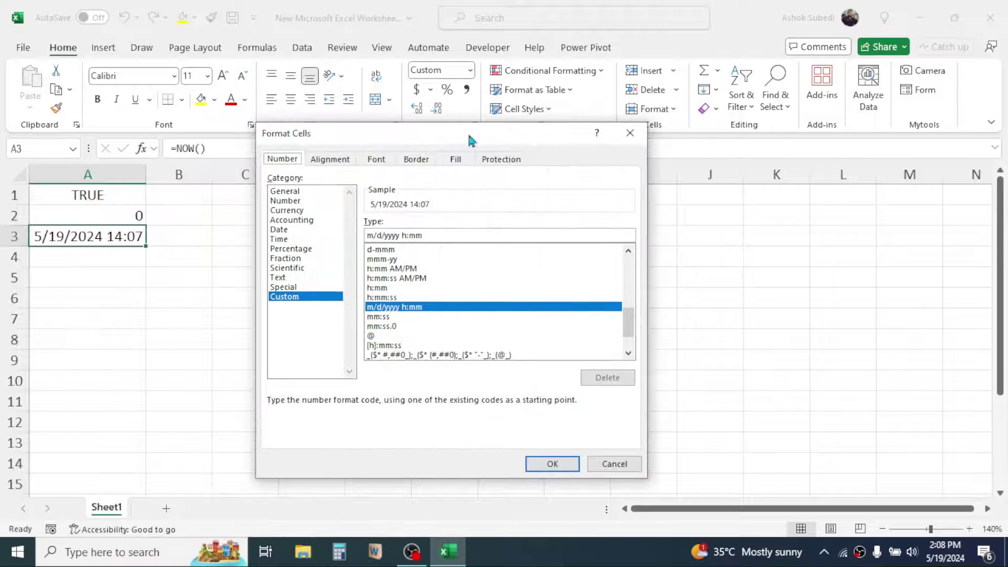
{"action": "left_click", "coordinate": [287, 297]}
{"action": "triple_click", "coordinate": [429, 237]}
{"action": "key", "text": "BackSpace"}
{"action": "type", "text": "ddd-dd"}
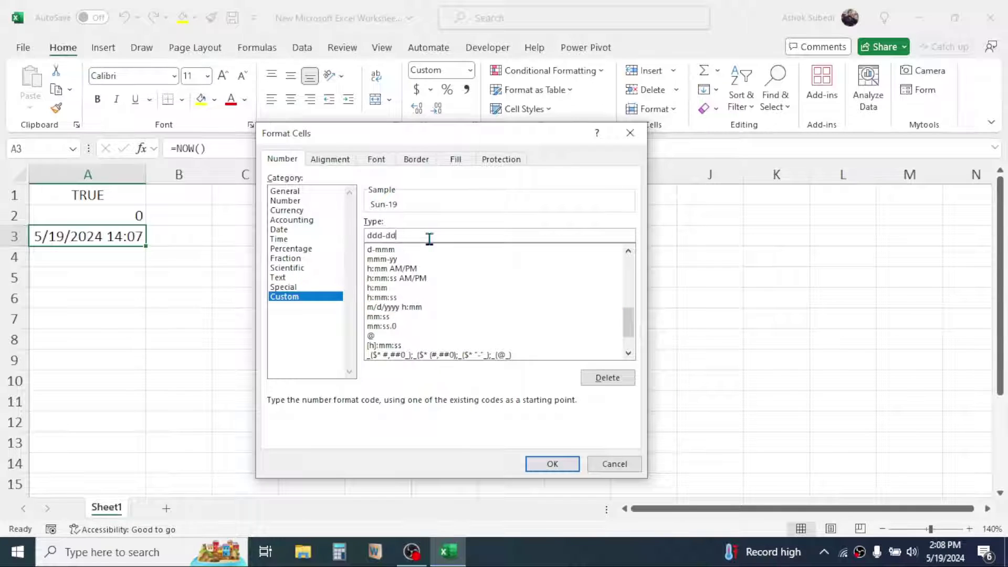
{"action": "type", "text": "-mmm"}
{"action": "left_click", "coordinate": [553, 463]}
Format A2 with the 1:30:55 PM time style, showing 12:00:00 AM.
{"action": "key", "text": "Up"}
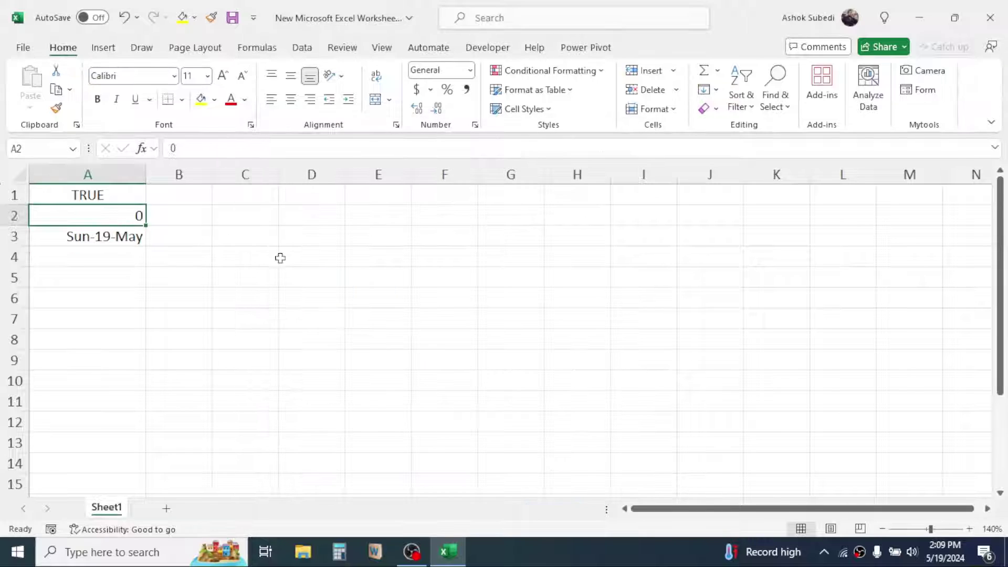
{"action": "right_click", "coordinate": [113, 211]}
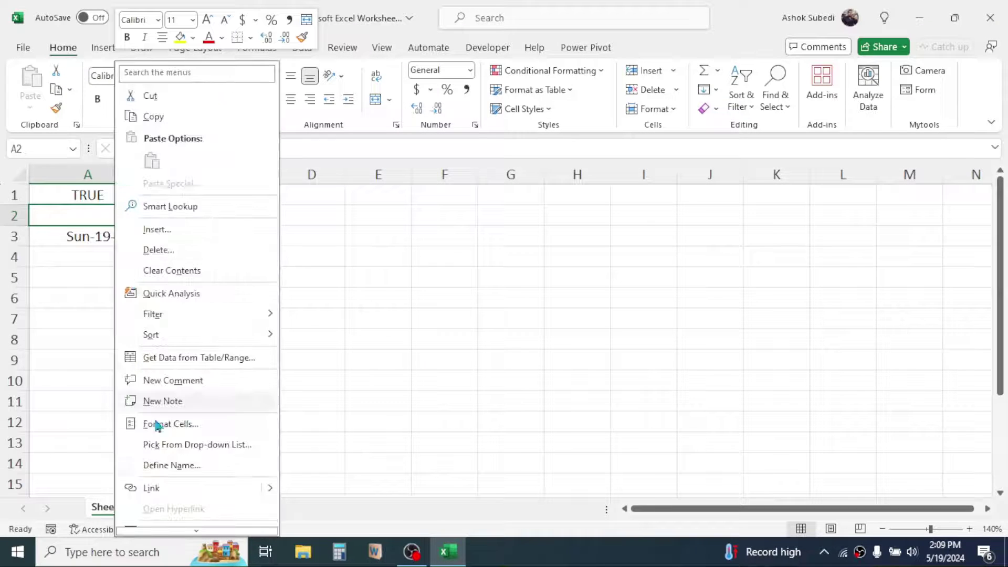
{"action": "left_click", "coordinate": [171, 423]}
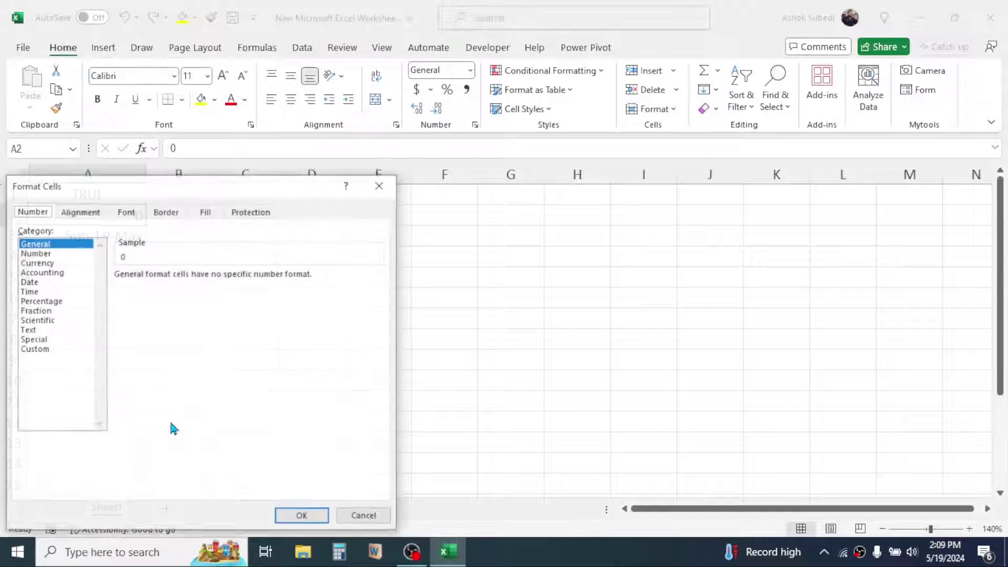
{"action": "left_click", "coordinate": [29, 293]}
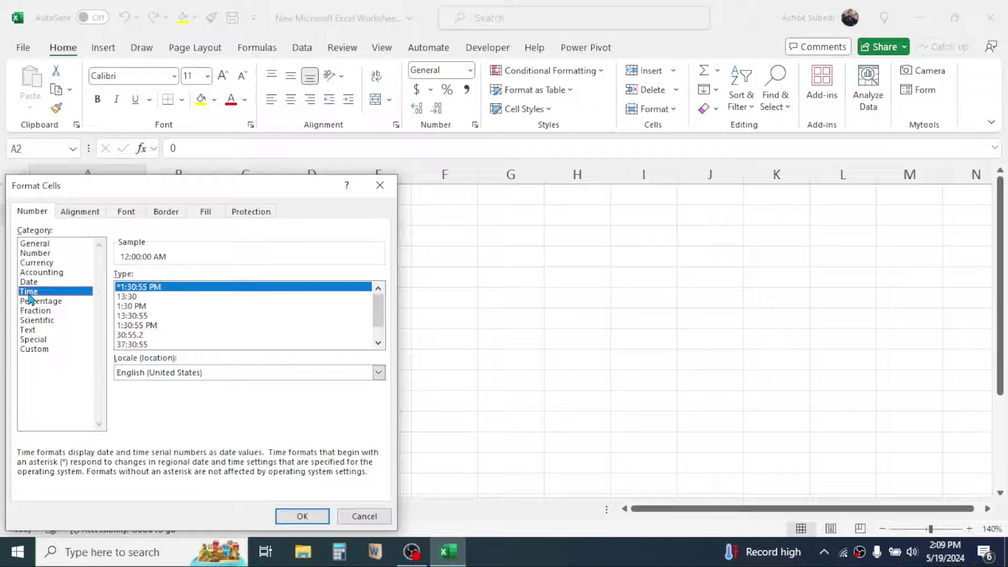
{"action": "left_click", "coordinate": [131, 326]}
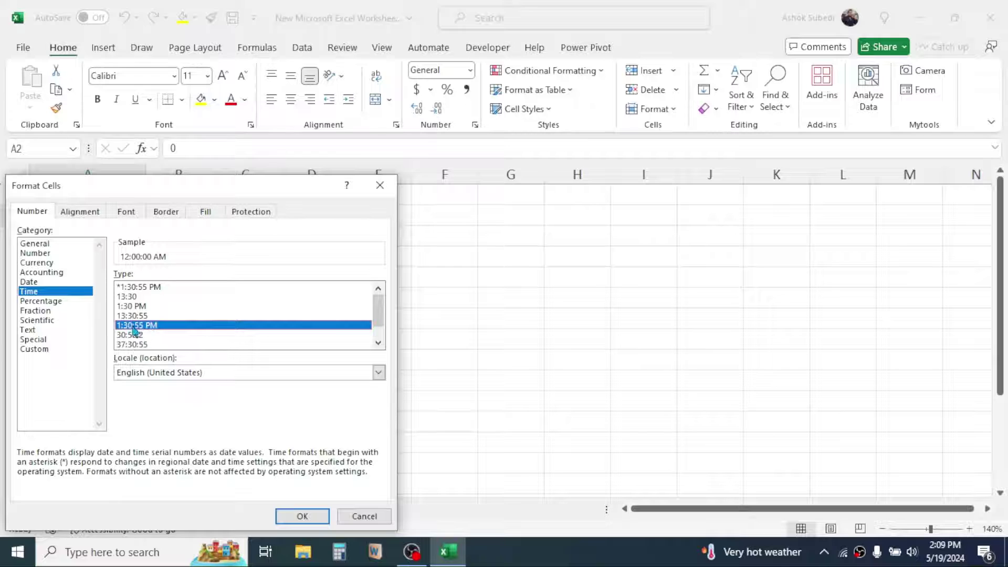
{"action": "left_click", "coordinate": [306, 514]}
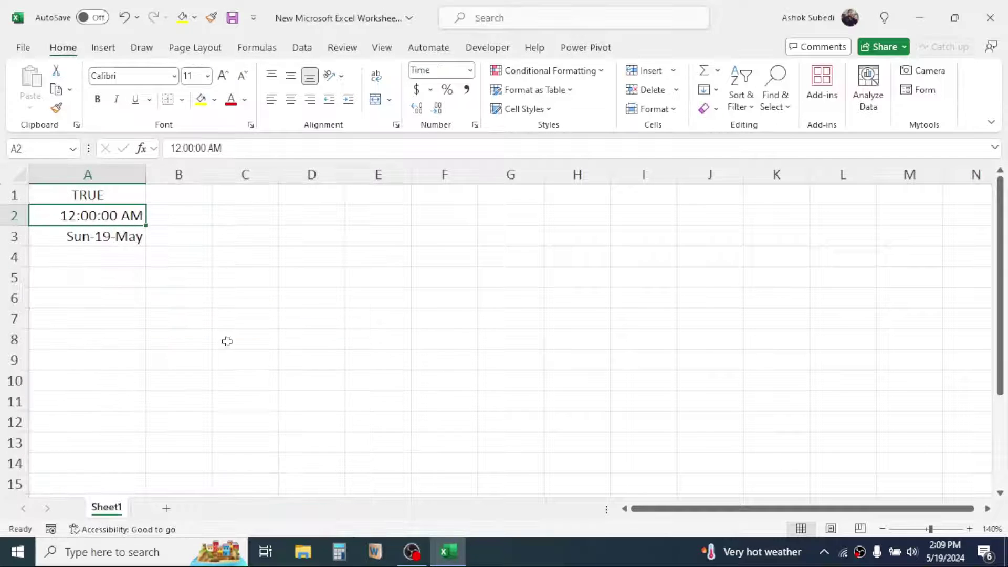
{"action": "left_click", "coordinate": [362, 281]}
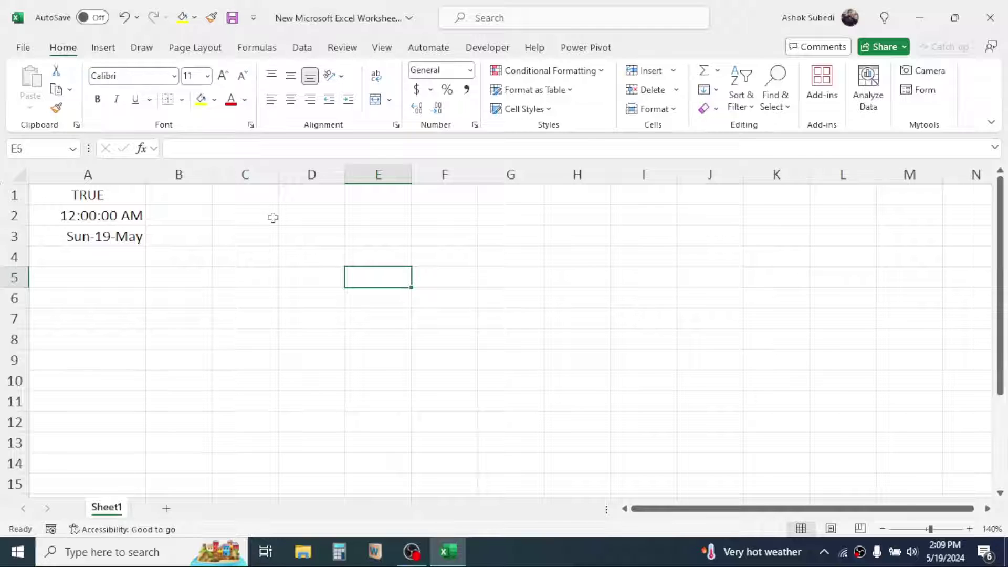
Draw a rounded rectangle over D3:J10 and round its corners fully into a pill.
{"action": "left_click", "coordinate": [105, 51]}
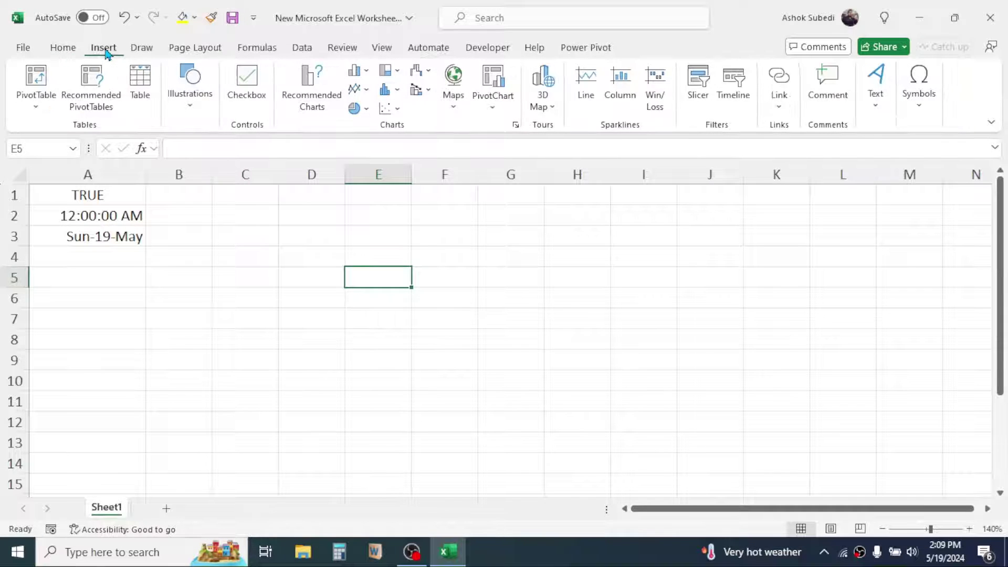
{"action": "left_click", "coordinate": [188, 100]}
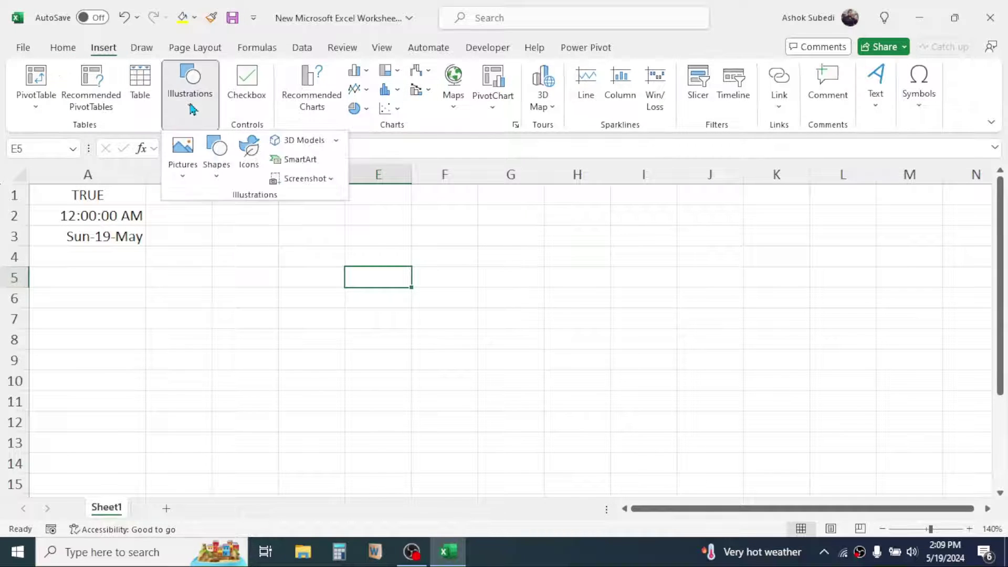
{"action": "left_click", "coordinate": [215, 175]}
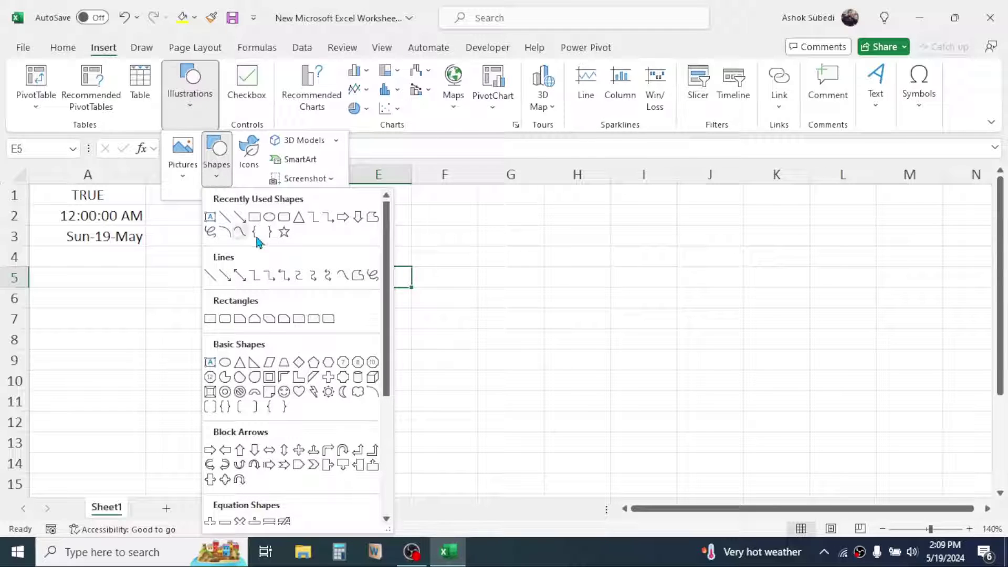
{"action": "left_click", "coordinate": [285, 219]}
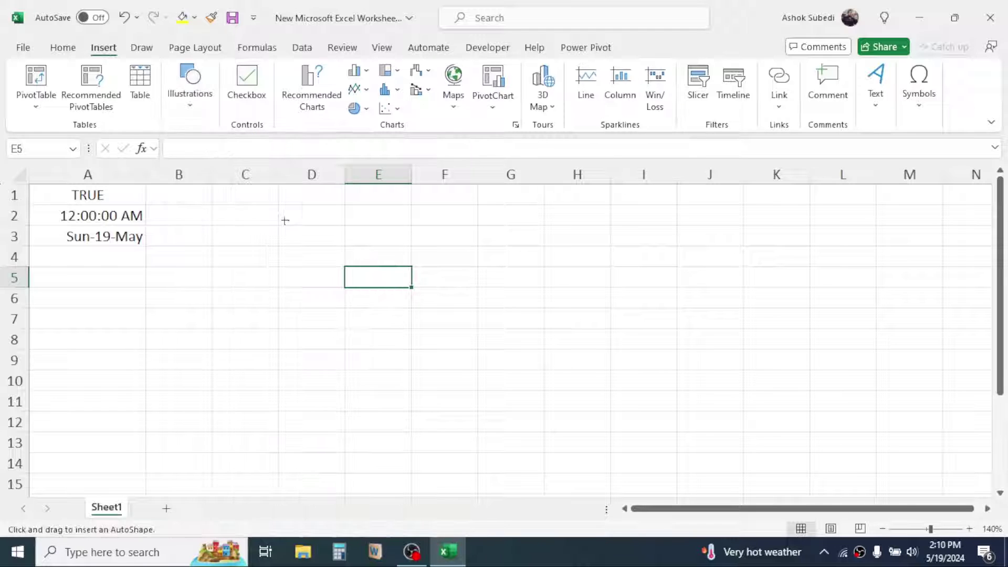
{"action": "mouse_move", "coordinate": [311, 241]}
{"action": "left_mouse_down"}
{"action": "mouse_move", "coordinate": [538, 349]}
{"action": "mouse_move", "coordinate": [714, 386]}
{"action": "mouse_move", "coordinate": [701, 382]}
{"action": "left_mouse_up"}
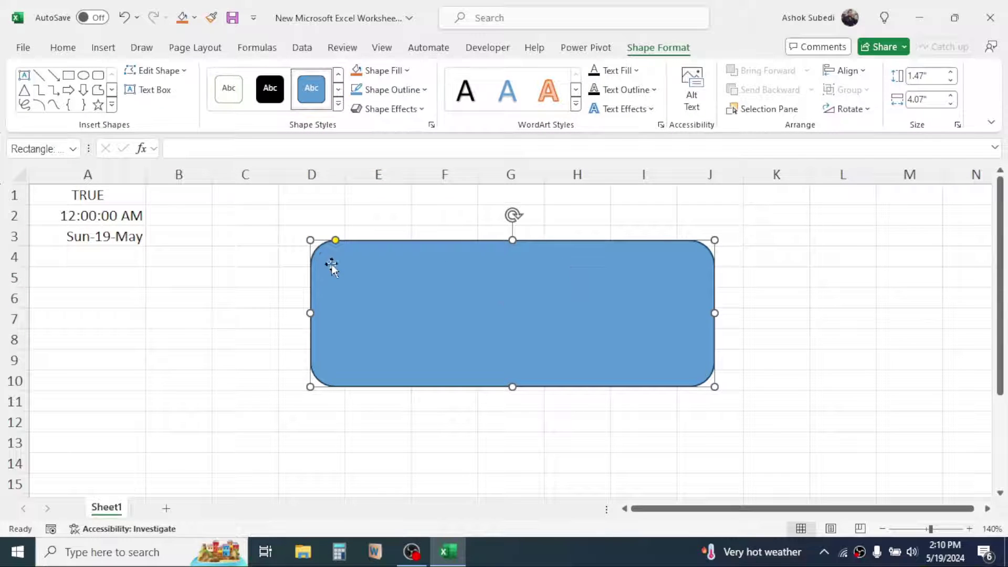
{"action": "left_click_drag", "start_coordinate": [336, 242], "coordinate": [392, 255]}
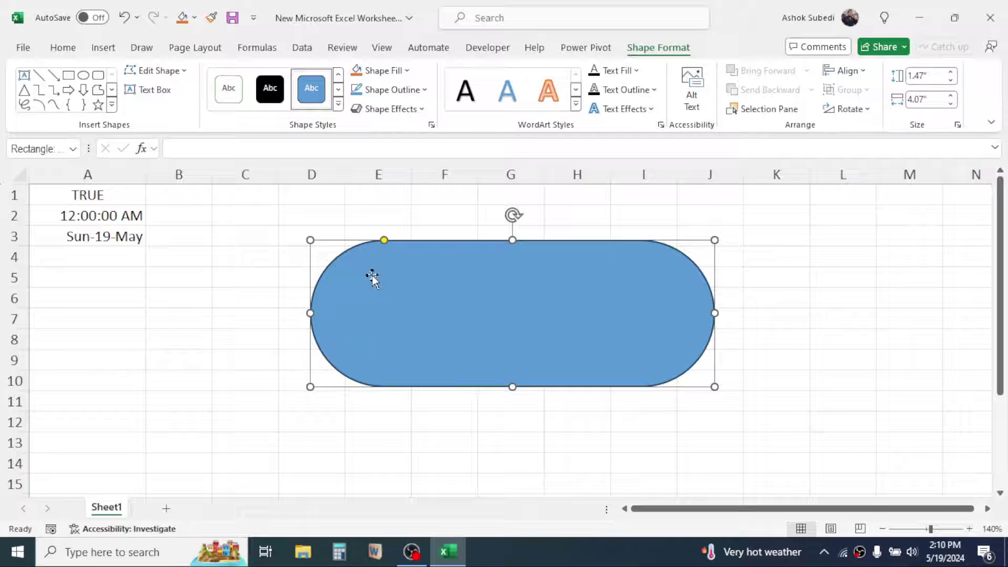
Apply a 3-D top bevel to the pill shape in Format Shape.
{"action": "right_click", "coordinate": [468, 294]}
{"action": "left_click", "coordinate": [537, 527]}
{"action": "left_click", "coordinate": [854, 234]}
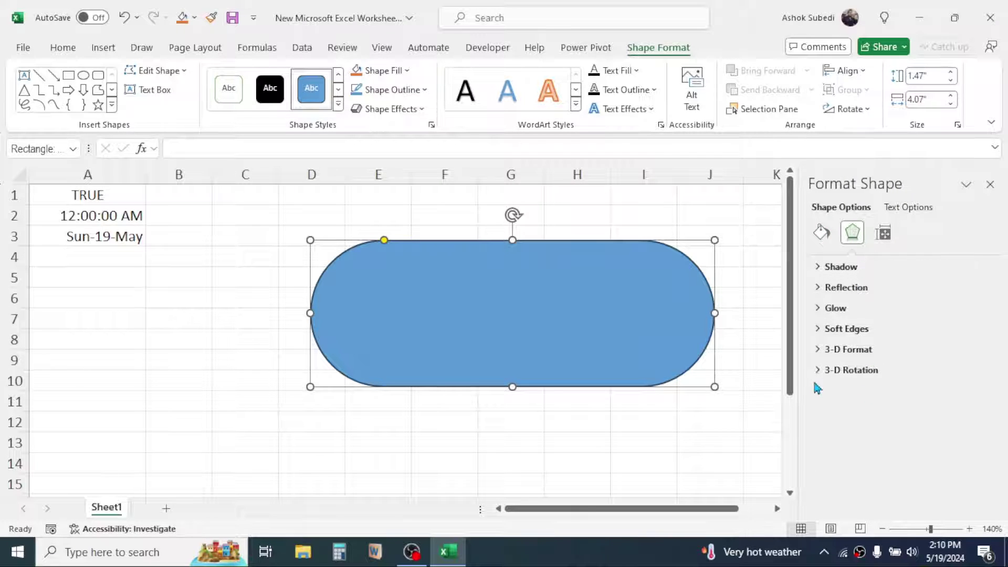
{"action": "left_click", "coordinate": [816, 349]}
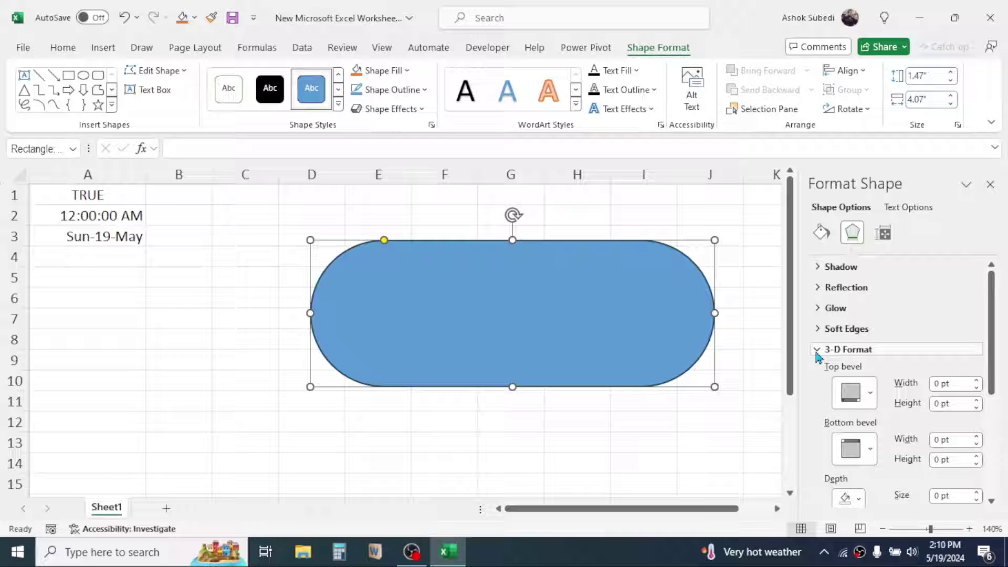
{"action": "left_click", "coordinate": [870, 393]}
{"action": "left_click", "coordinate": [853, 266]}
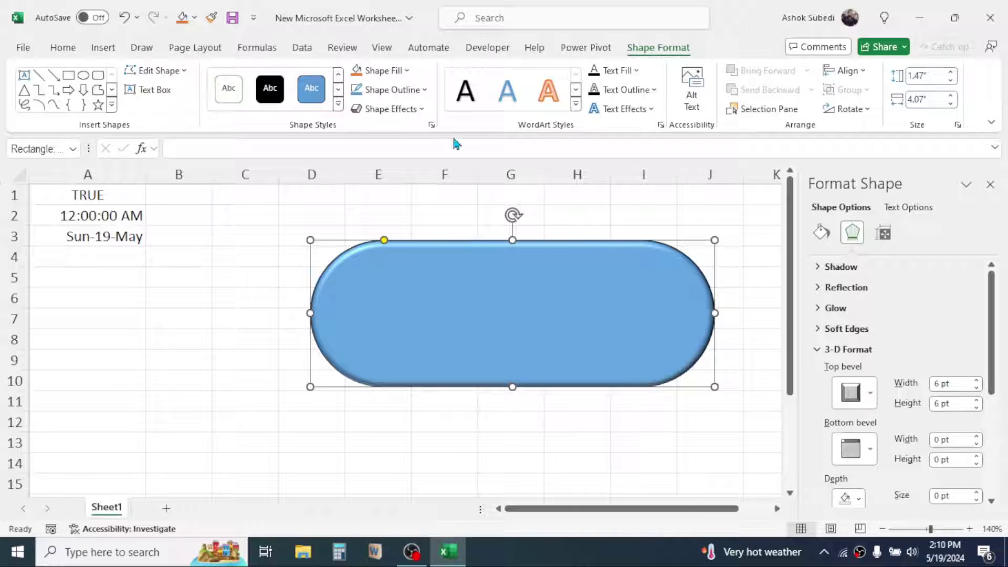
Set the pill's Shape Outline to No Outline and deselect it.
{"action": "left_click", "coordinate": [420, 89]}
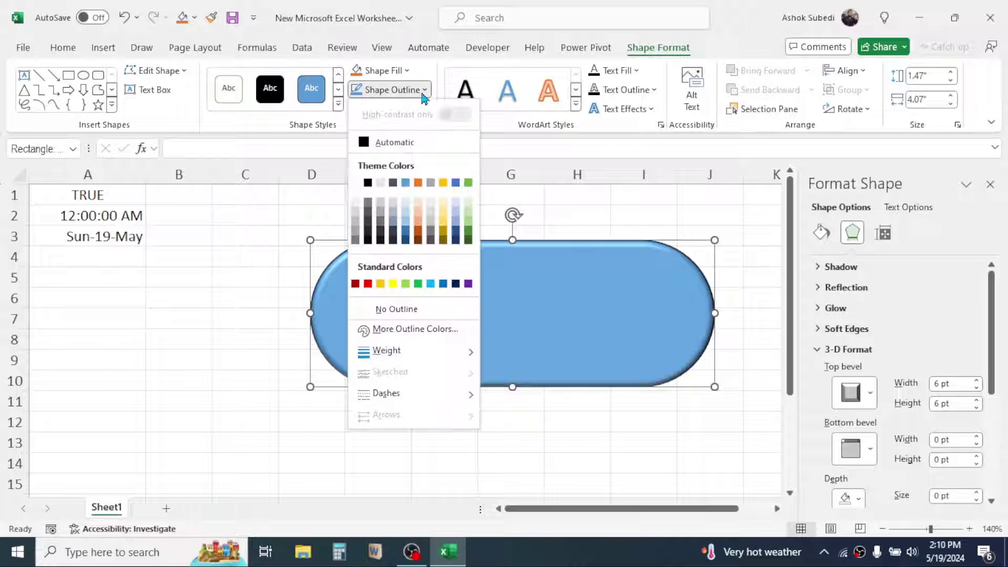
{"action": "left_click", "coordinate": [394, 310]}
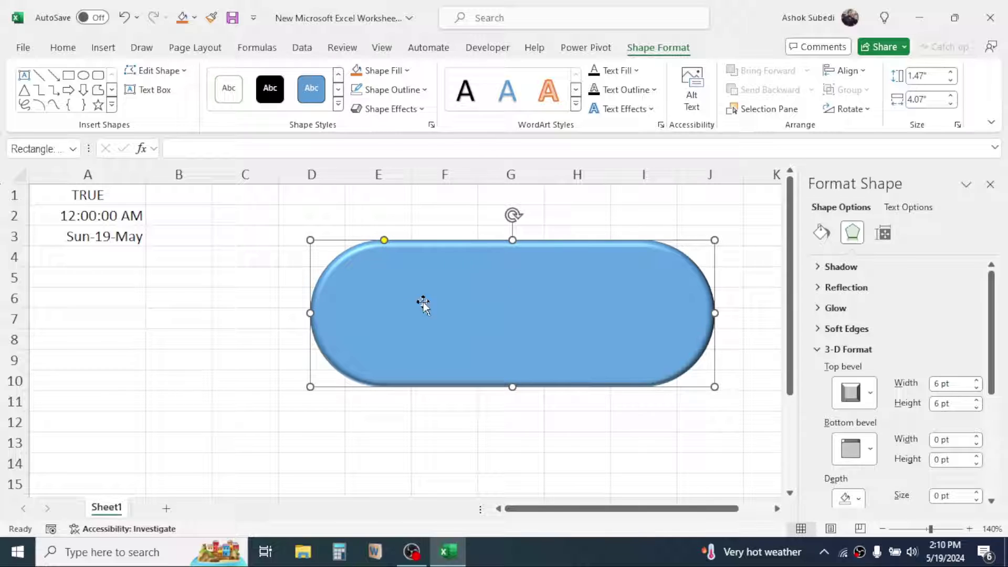
{"action": "left_click", "coordinate": [641, 214]}
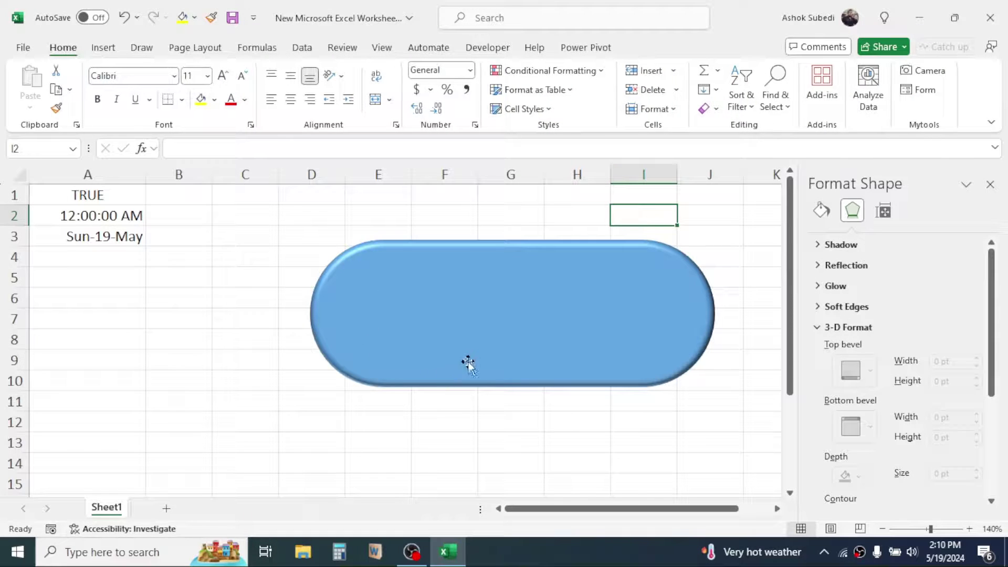
Insert a text box drawn over B9:C10 and select it.
{"action": "left_click", "coordinate": [105, 50]}
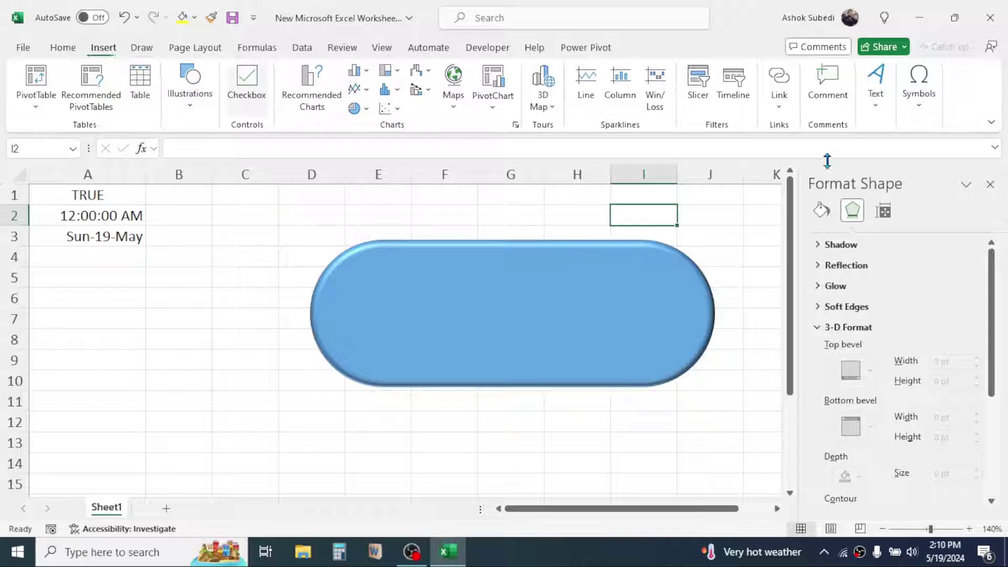
{"action": "left_click", "coordinate": [870, 114]}
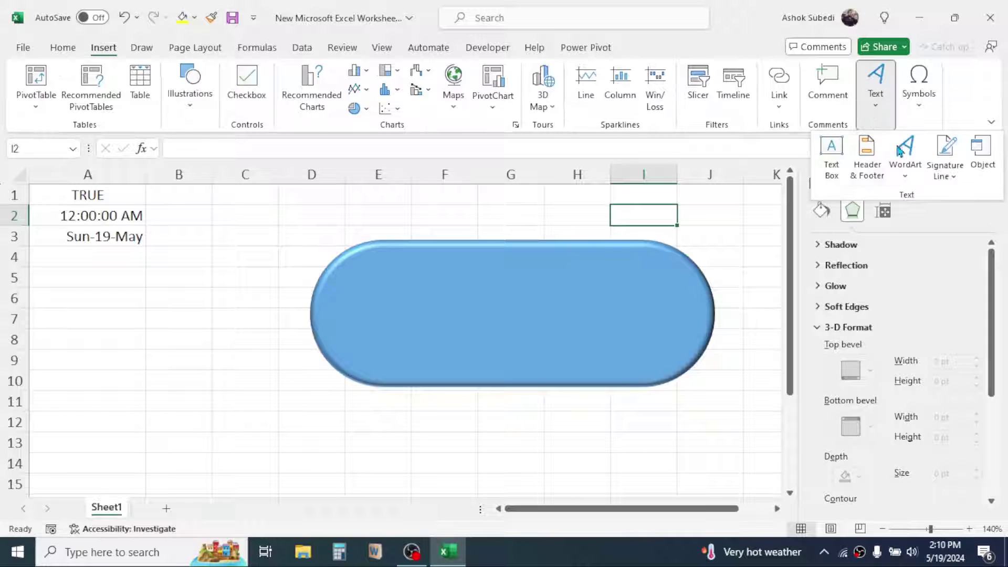
{"action": "left_click", "coordinate": [834, 158]}
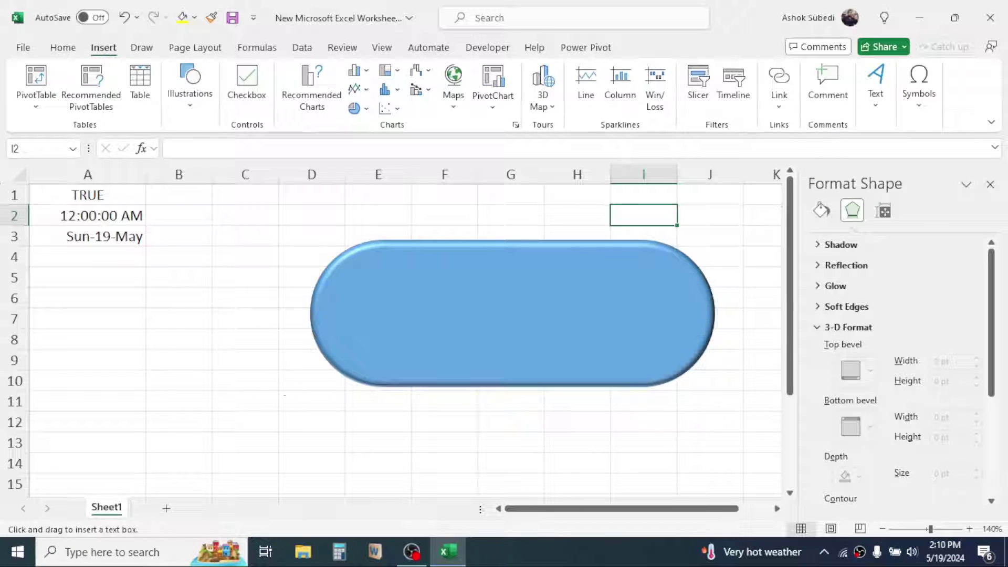
{"action": "left_click_drag", "start_coordinate": [141, 353], "coordinate": [267, 390]}
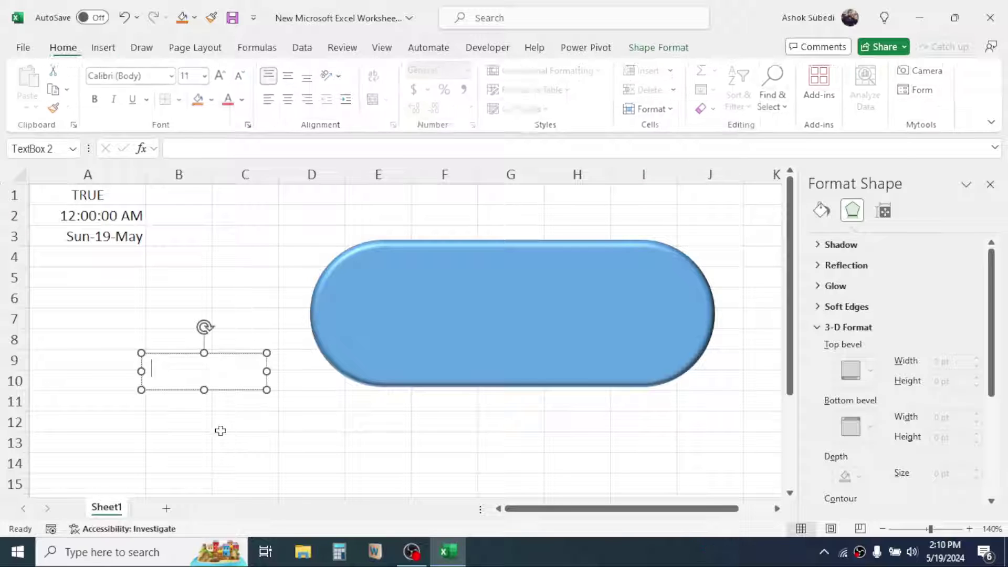
{"action": "left_click", "coordinate": [174, 354]}
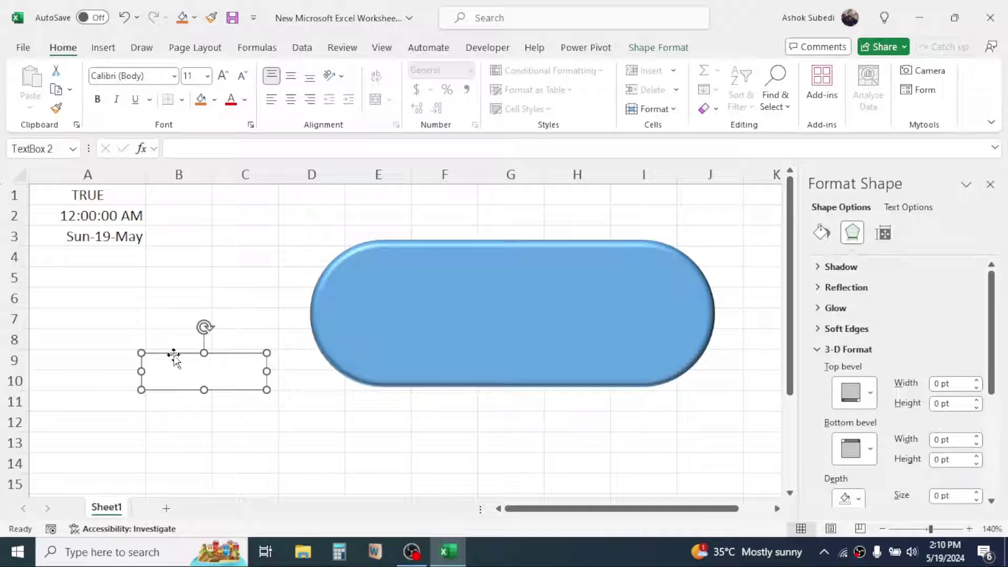
Link the text box to =$A$3 and centre its text horizontally and vertically.
{"action": "left_click", "coordinate": [182, 149]}
{"action": "type", "text": "="}
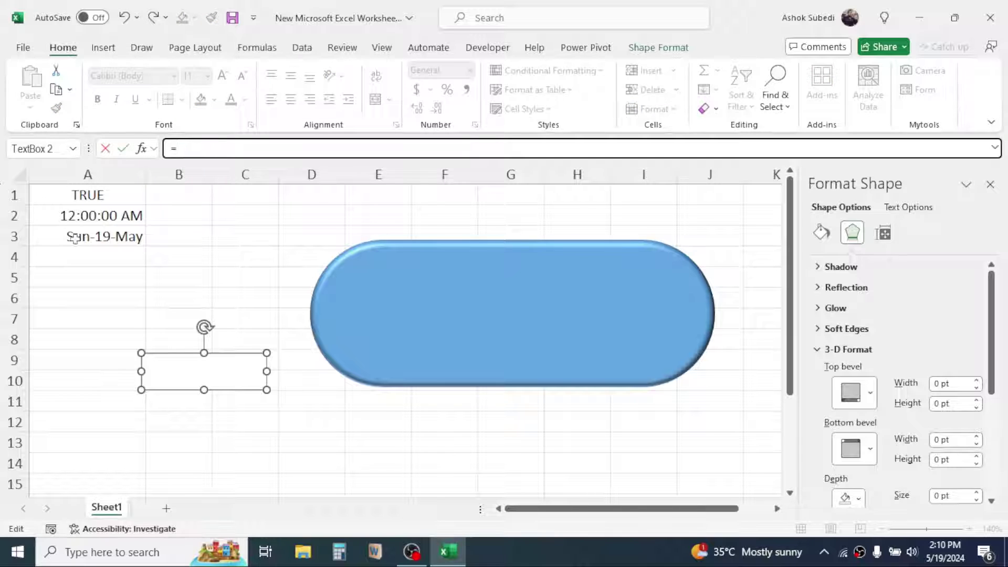
{"action": "left_click", "coordinate": [108, 236]}
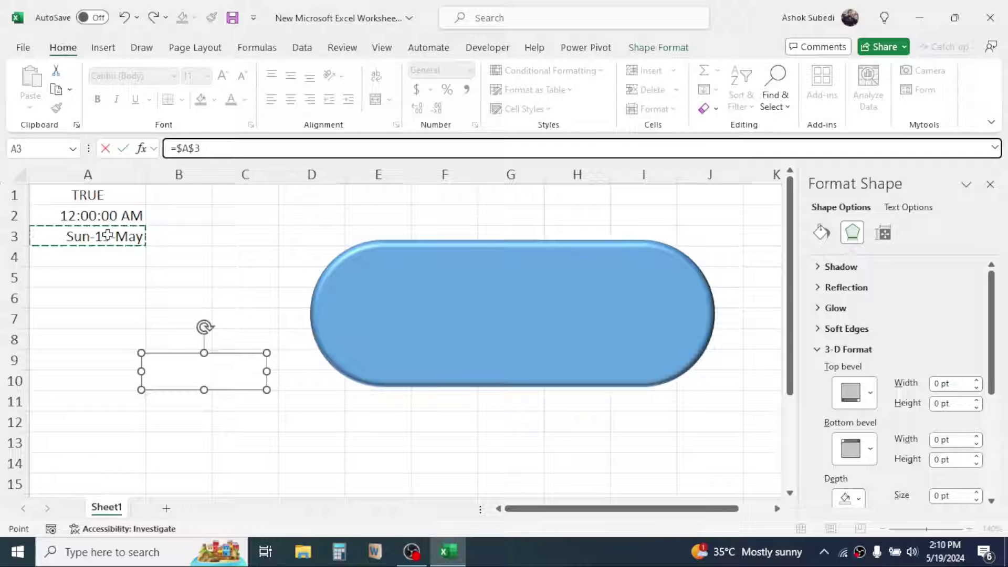
{"action": "key", "text": "Return"}
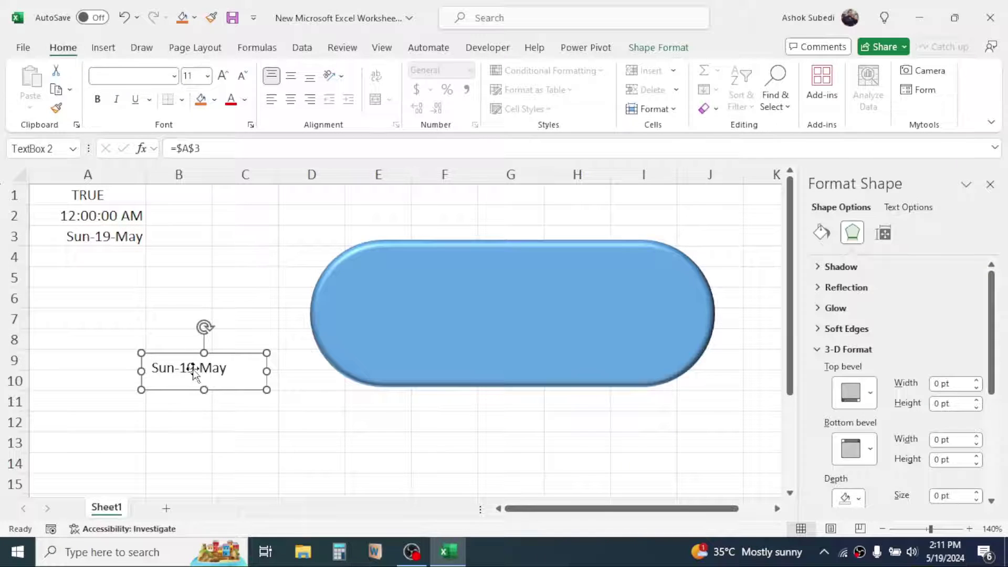
{"action": "left_click", "coordinate": [291, 104]}
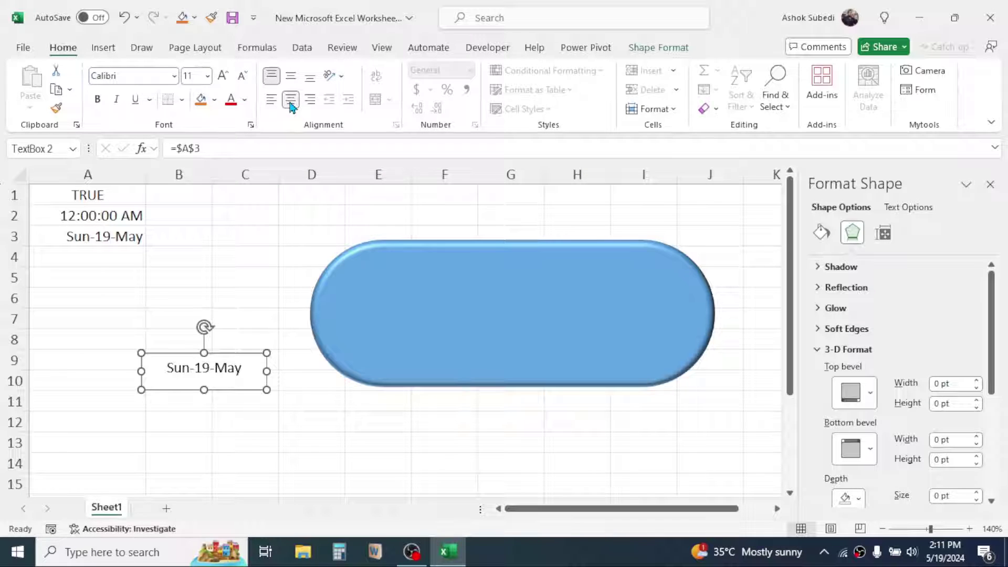
{"action": "left_click", "coordinate": [294, 79]}
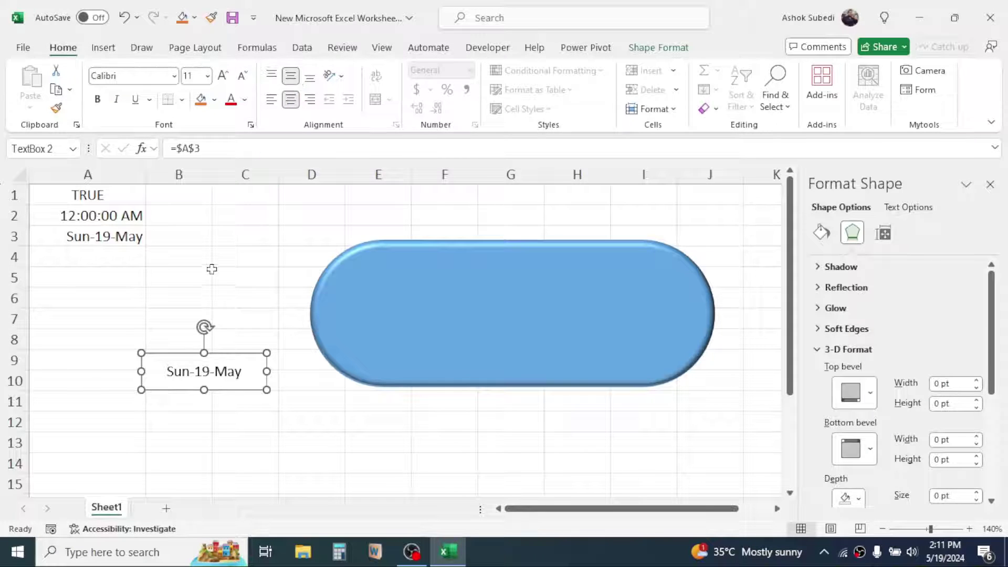
Move the date box onto the pill's lower middle with no fill and no outline.
{"action": "left_click_drag", "start_coordinate": [173, 354], "coordinate": [480, 338]}
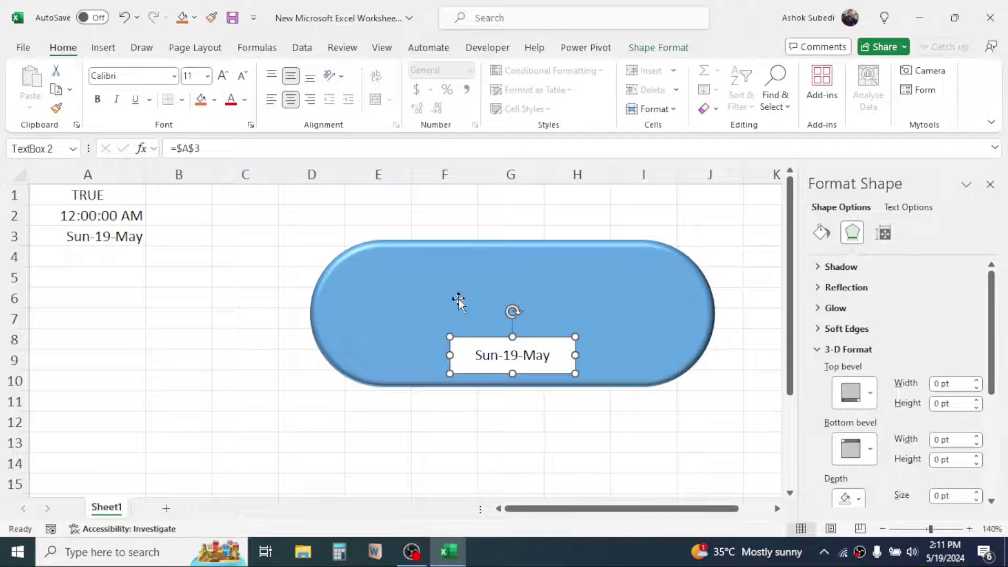
{"action": "left_click", "coordinate": [666, 47]}
{"action": "left_click", "coordinate": [408, 71]}
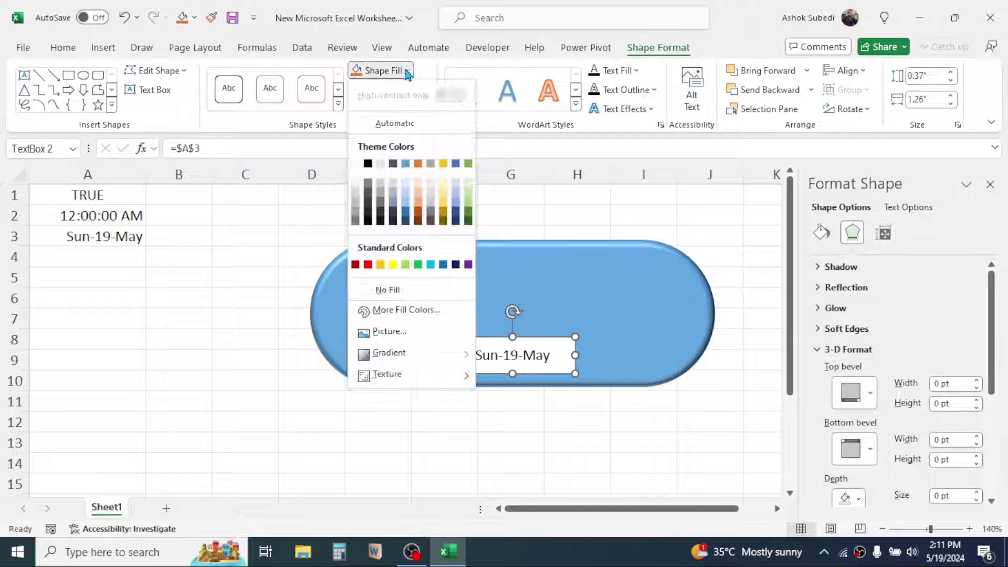
{"action": "left_click", "coordinate": [386, 289]}
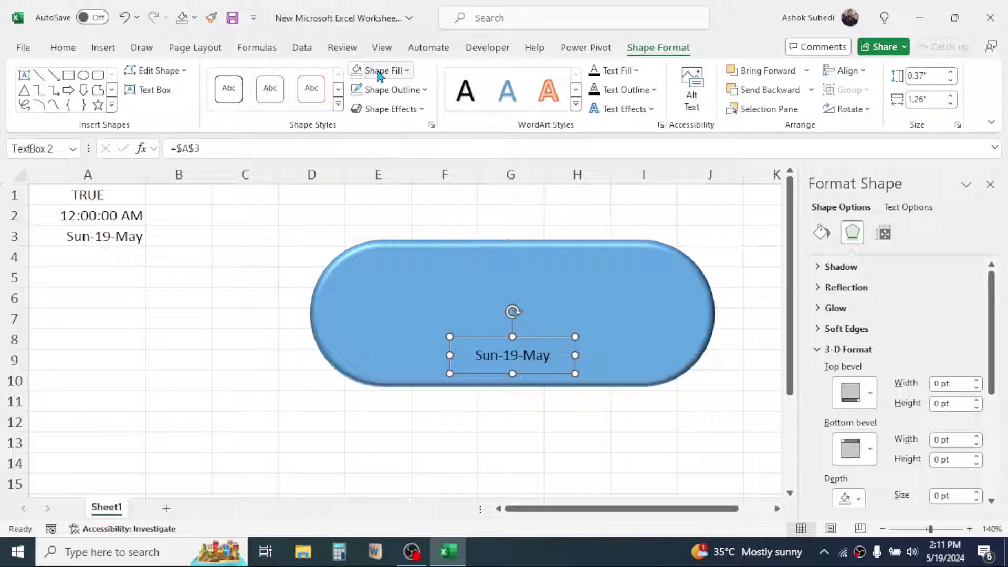
{"action": "left_click", "coordinate": [423, 91]}
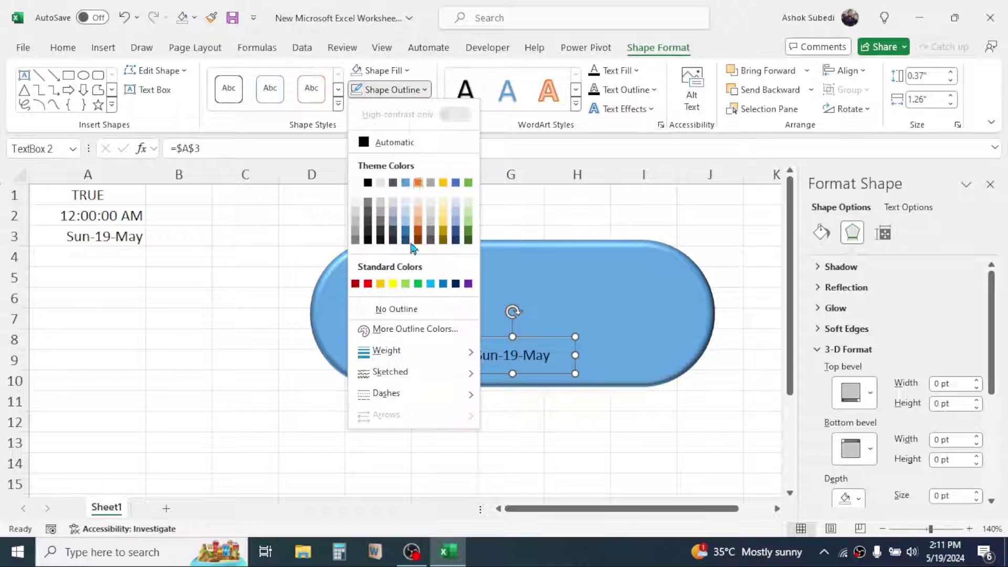
{"action": "left_click", "coordinate": [373, 311]}
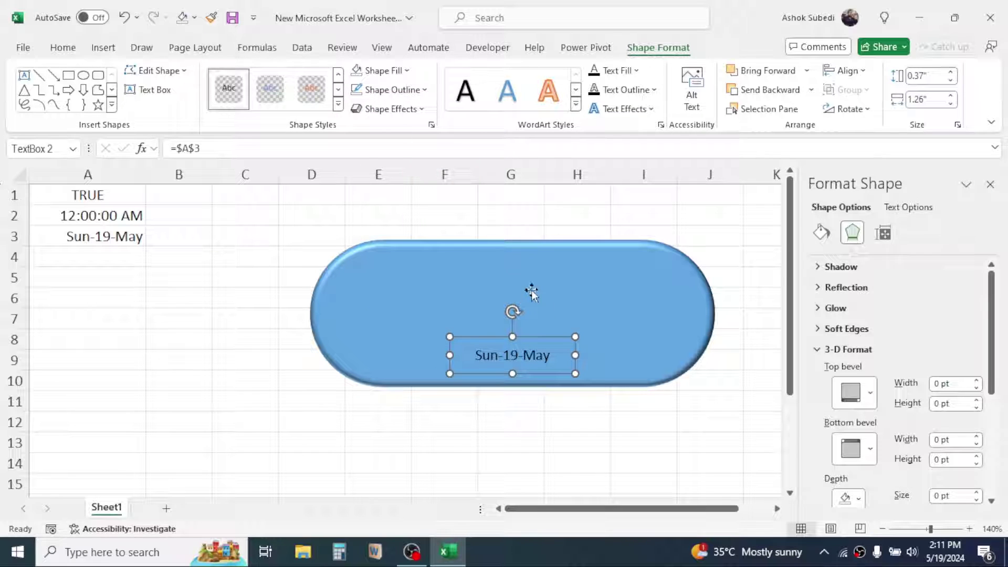
{"action": "left_click_drag", "start_coordinate": [483, 336], "coordinate": [473, 334]}
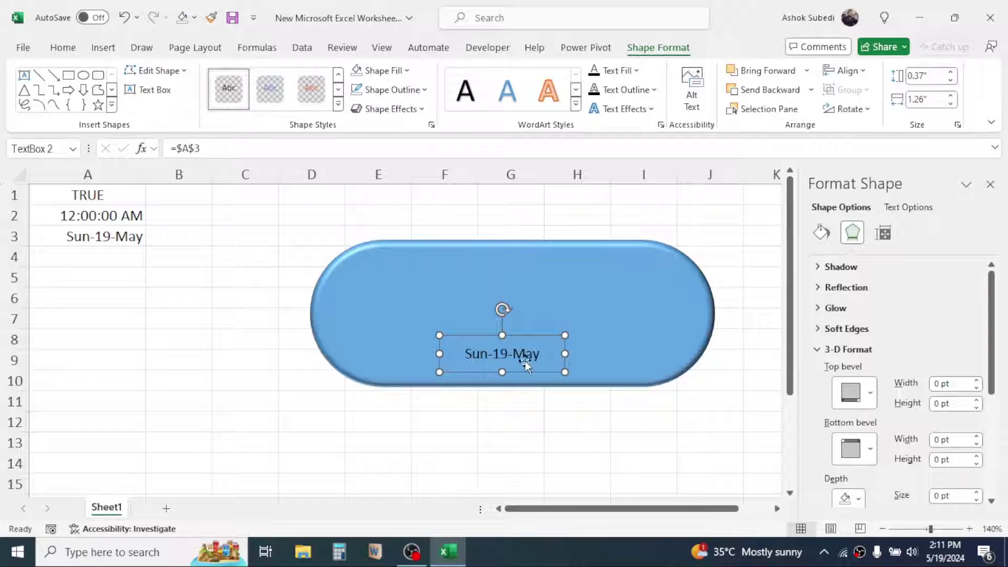
Set the date text's font to Biome.
{"action": "left_click", "coordinate": [66, 47]}
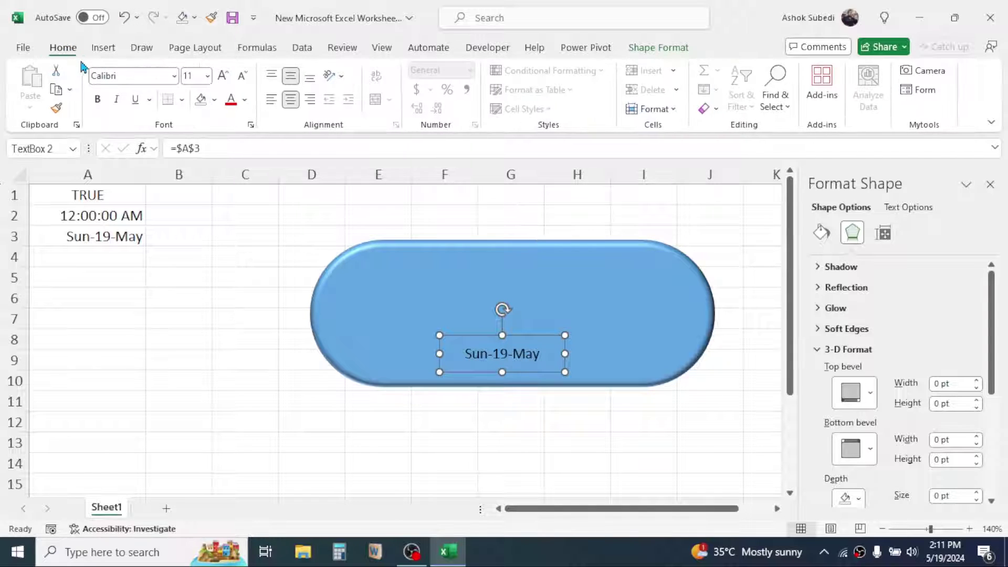
{"action": "left_click", "coordinate": [174, 77]}
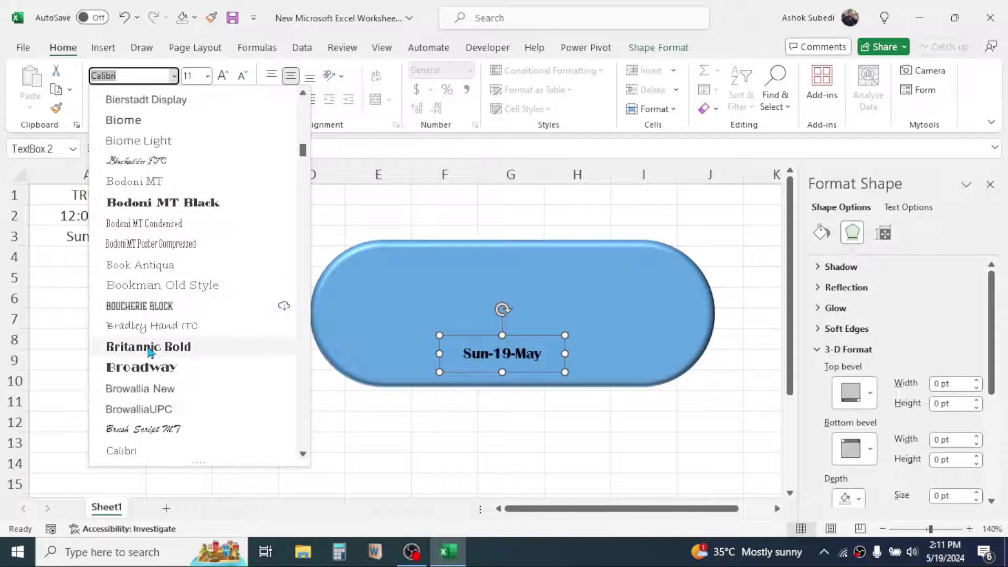
{"action": "left_click", "coordinate": [123, 120]}
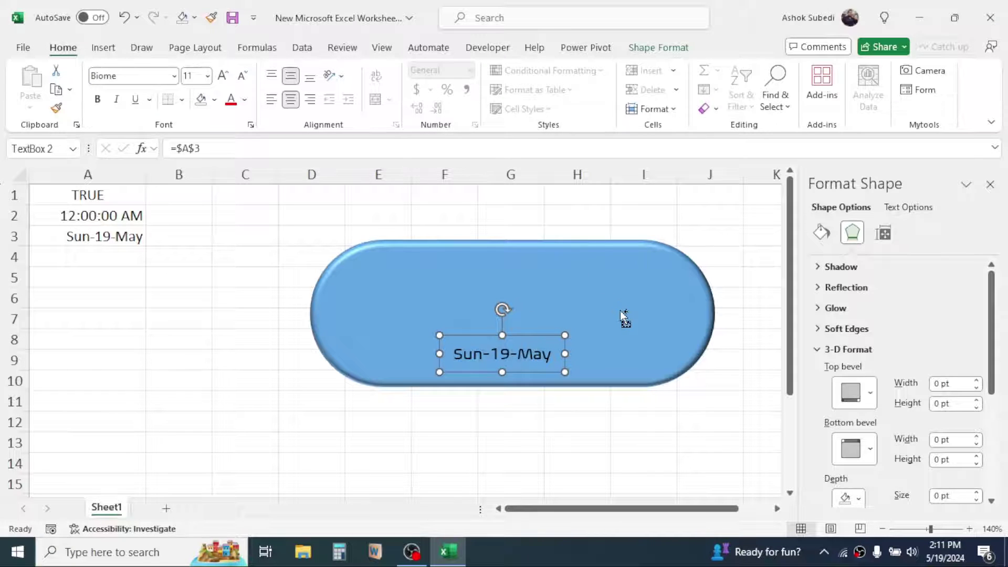
Align Center the date box on the pill, close the Format Shape pane, and reselect the pill.
{"action": "left_click", "coordinate": [588, 276], "text": "ctrl"}
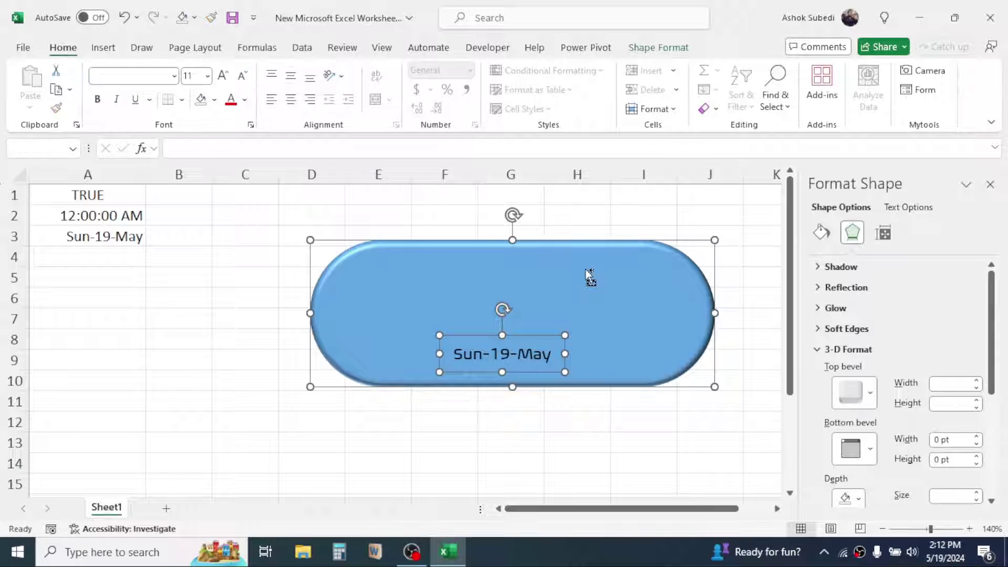
{"action": "left_click", "coordinate": [658, 47]}
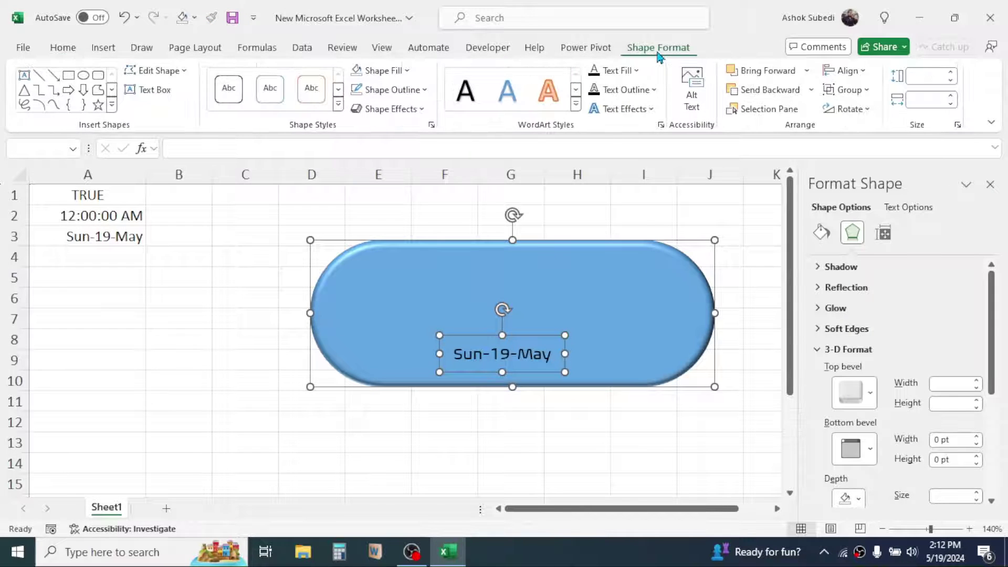
{"action": "left_click", "coordinate": [865, 72]}
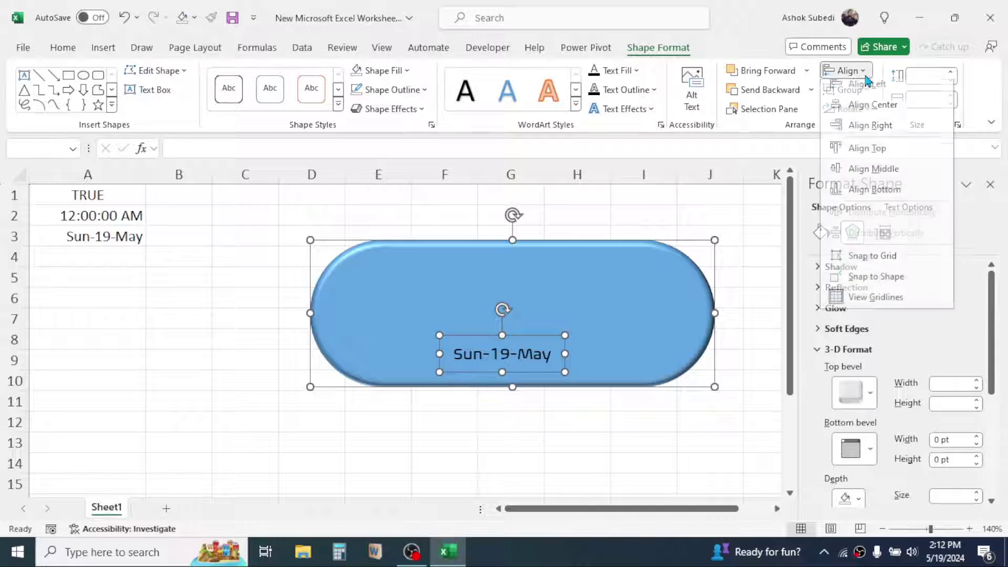
{"action": "left_click", "coordinate": [865, 113]}
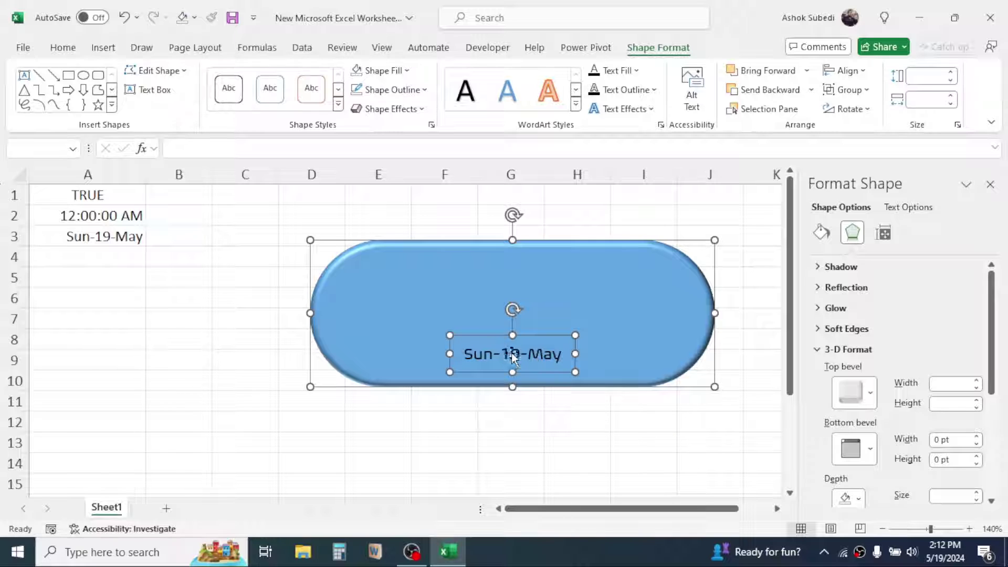
{"action": "left_click", "coordinate": [991, 184]}
{"action": "left_click", "coordinate": [809, 261]}
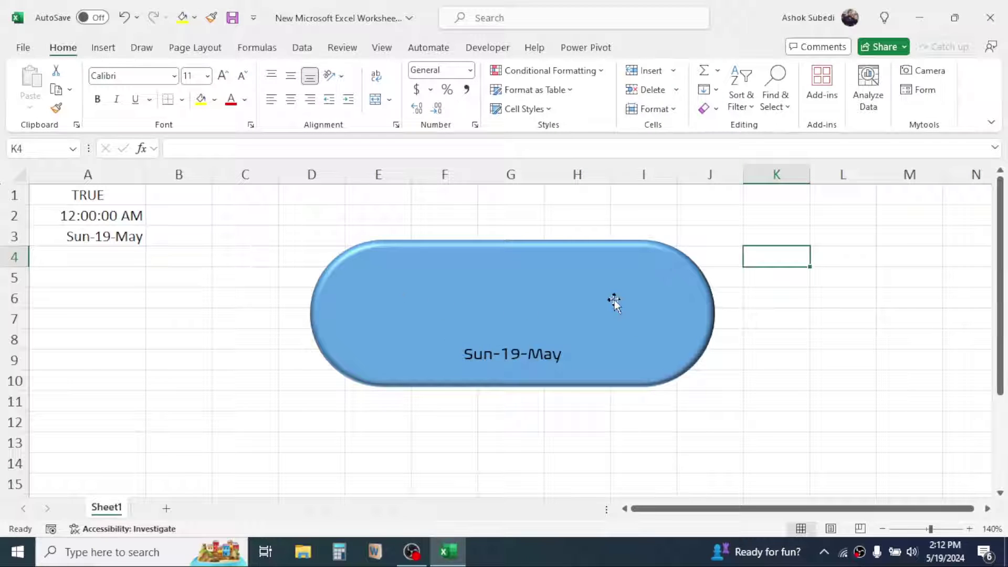
{"action": "left_click", "coordinate": [453, 250]}
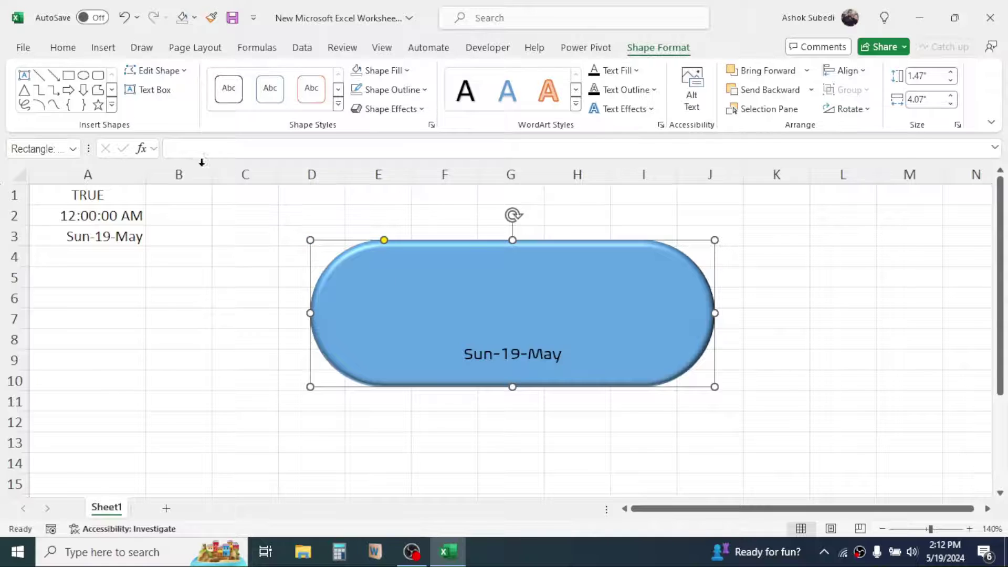
Link the pill shape's text to cell A2 (=$A$2).
{"action": "left_click", "coordinate": [190, 143]}
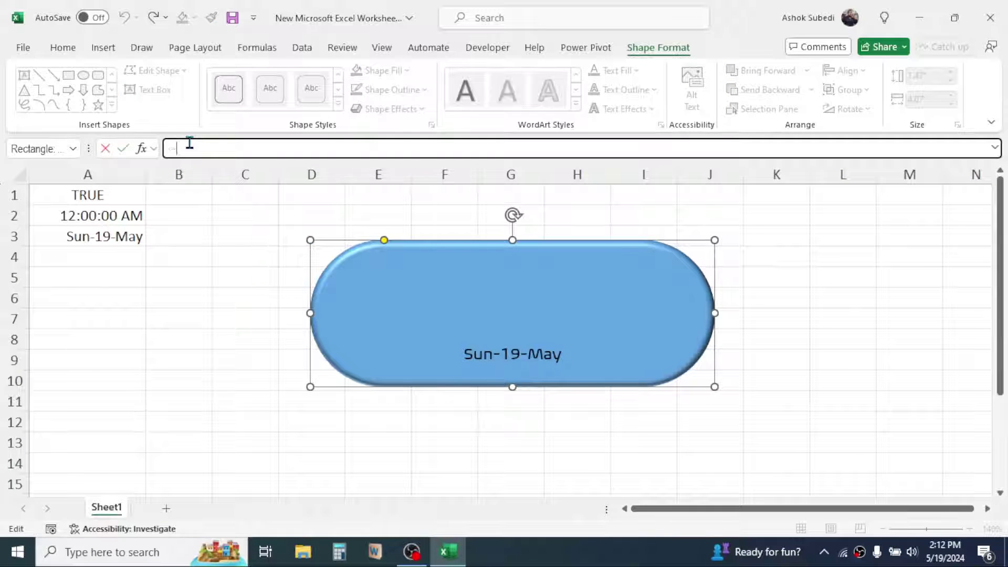
{"action": "left_click", "coordinate": [96, 215]}
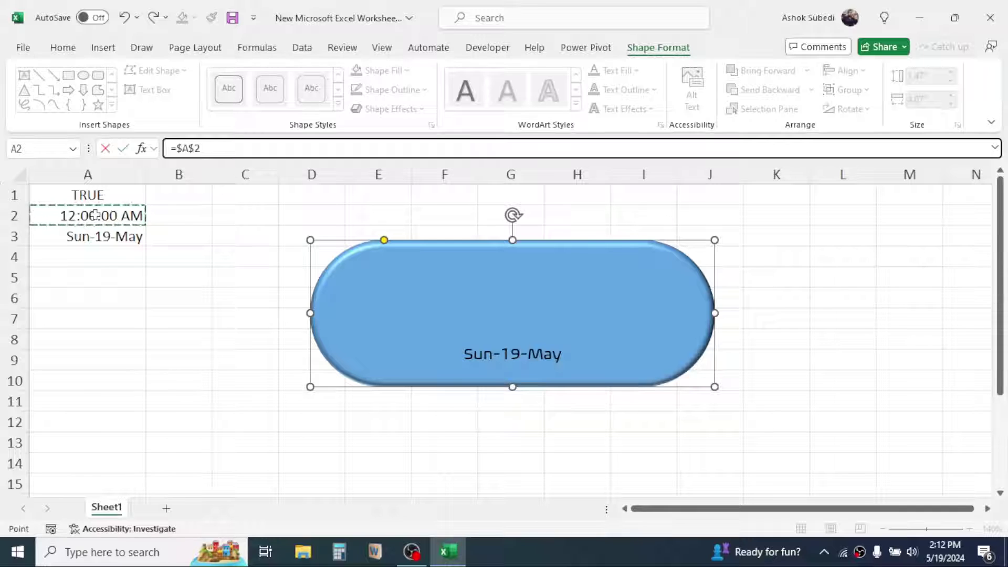
{"action": "key", "text": "Return"}
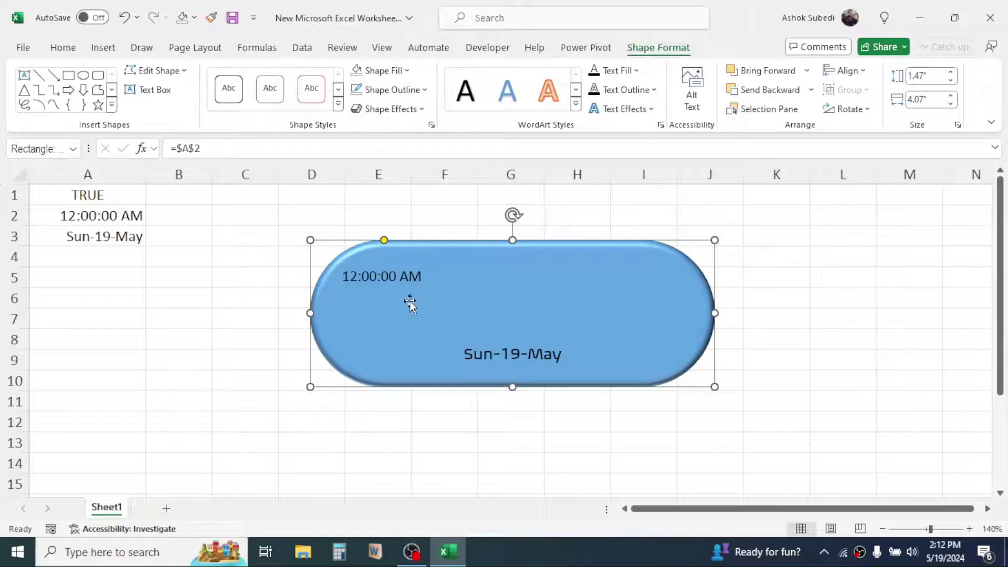
Enlarge the time text, centre it, and set it in Britannic Bold.
{"action": "left_click", "coordinate": [59, 47]}
{"action": "left_click", "coordinate": [223, 76]}
{"action": "left_click", "coordinate": [223, 77]}
{"action": "left_click", "coordinate": [223, 76]}
{"action": "left_click", "coordinate": [223, 77]}
{"action": "left_click", "coordinate": [223, 76]}
{"action": "left_click", "coordinate": [223, 76]}
{"action": "left_click", "coordinate": [223, 77]}
{"action": "left_click", "coordinate": [223, 76]}
{"action": "left_click", "coordinate": [223, 77]}
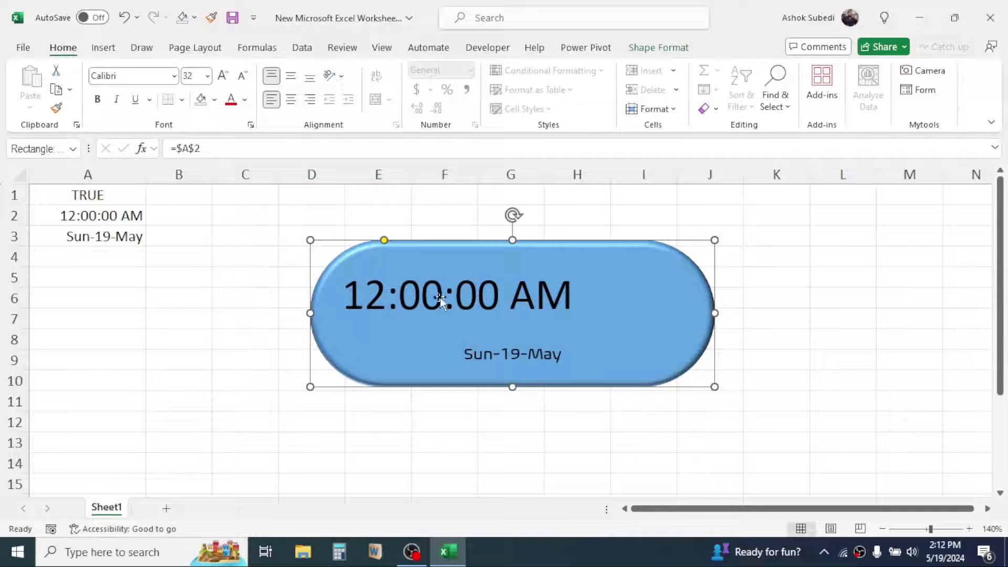
{"action": "left_click", "coordinate": [292, 101]}
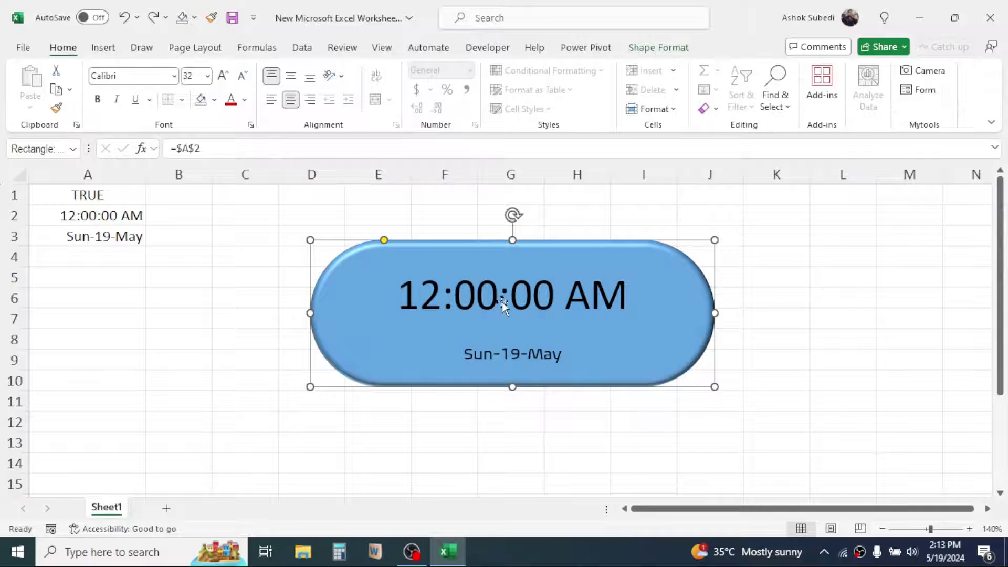
{"action": "left_click", "coordinate": [174, 76]}
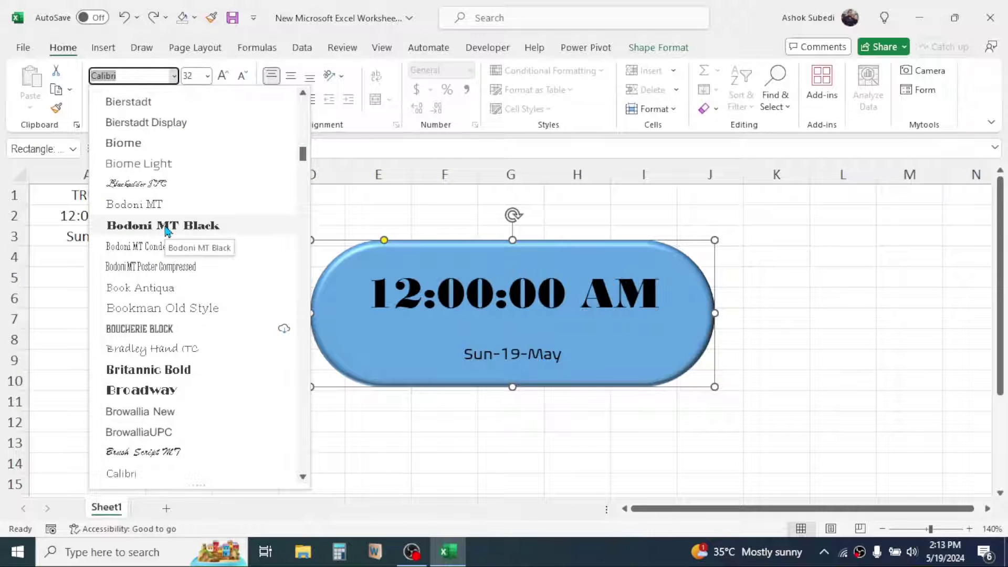
{"action": "left_click", "coordinate": [778, 299]}
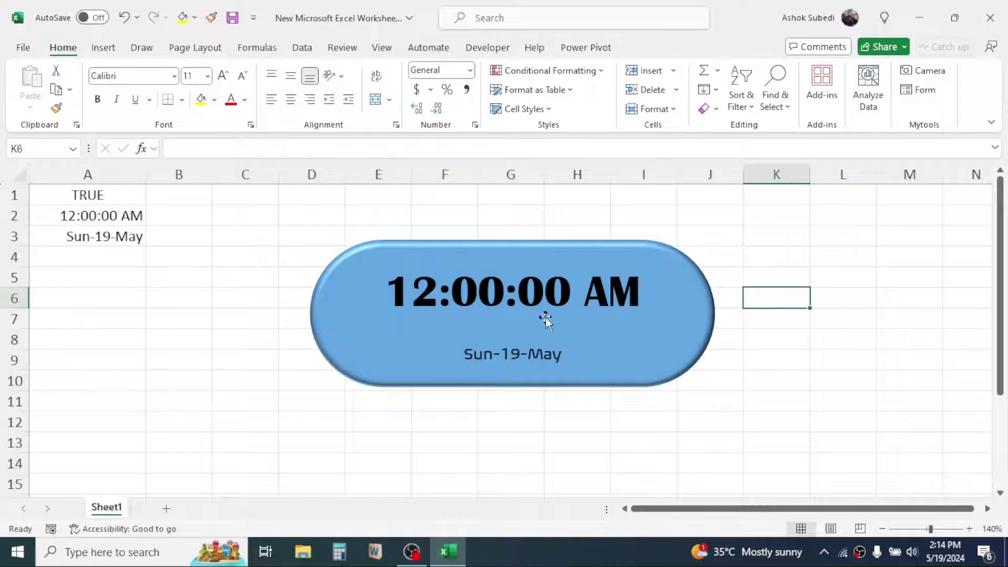
{"action": "left_click", "coordinate": [545, 247]}
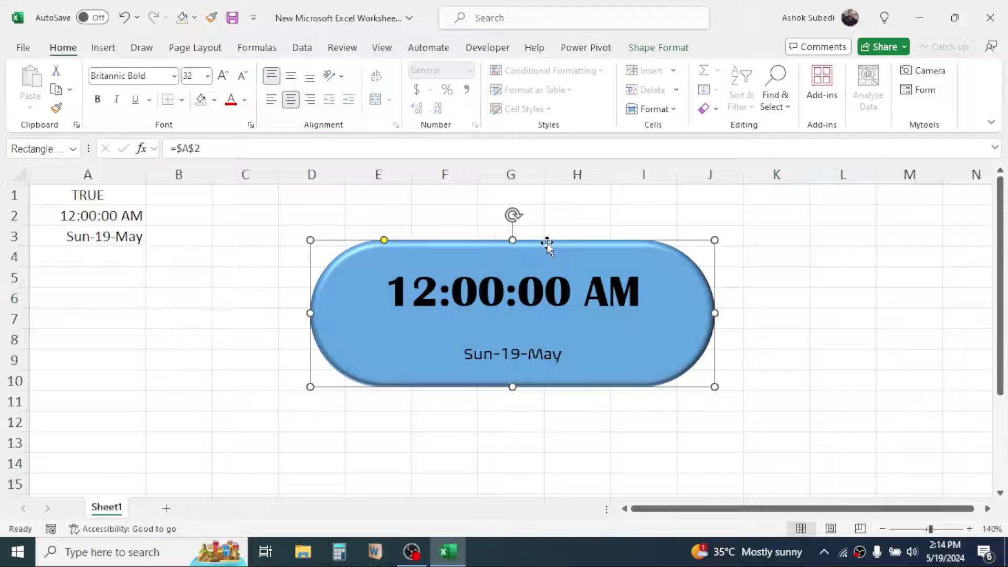
Group the date box with the pill and nudge the grouped clock over D4:J10.
{"action": "left_click_drag", "start_coordinate": [471, 247], "coordinate": [410, 248]}
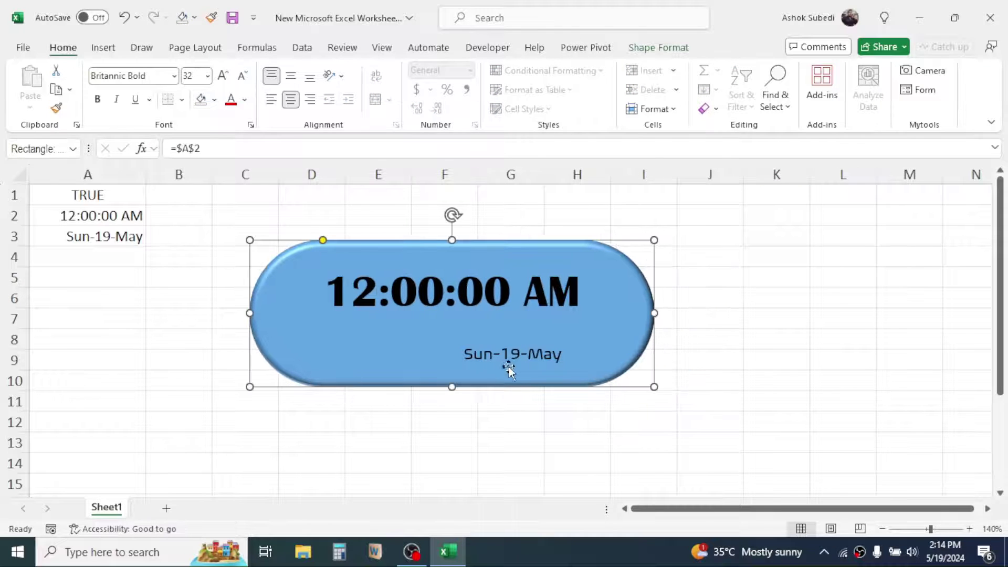
{"action": "left_click", "coordinate": [124, 20]}
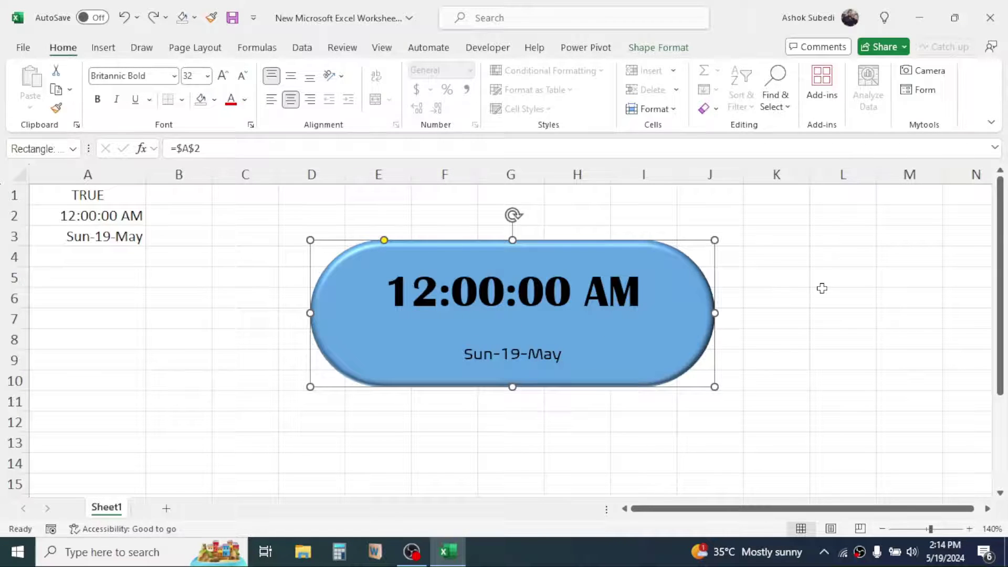
{"action": "left_click", "coordinate": [509, 357]}
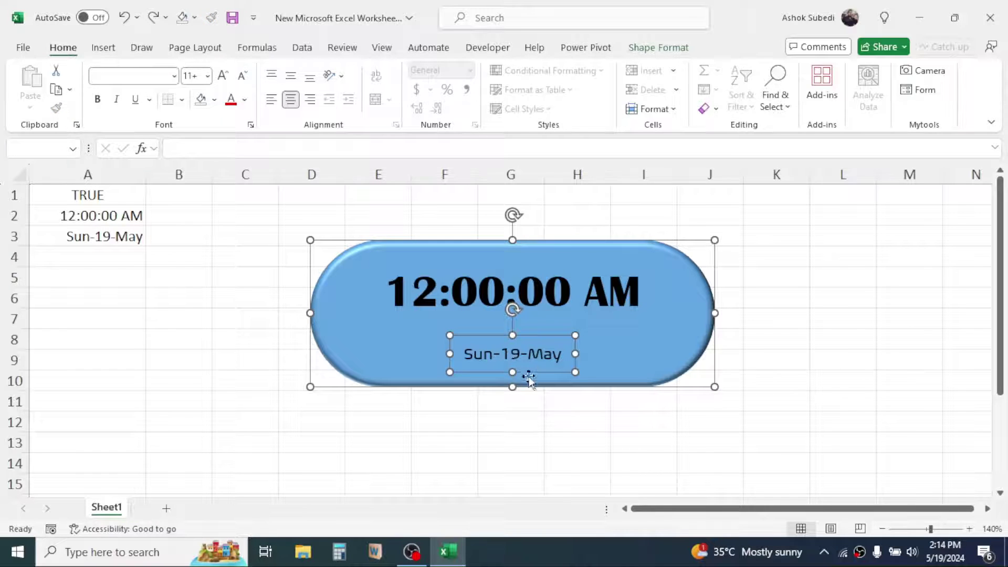
{"action": "left_click", "coordinate": [641, 47]}
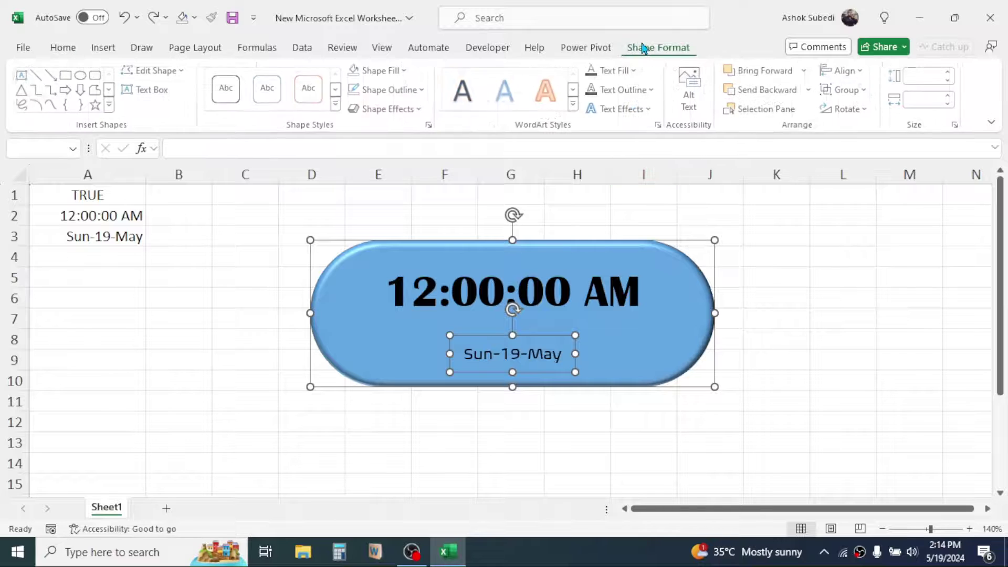
{"action": "left_click", "coordinate": [865, 92]}
{"action": "left_click", "coordinate": [860, 112]}
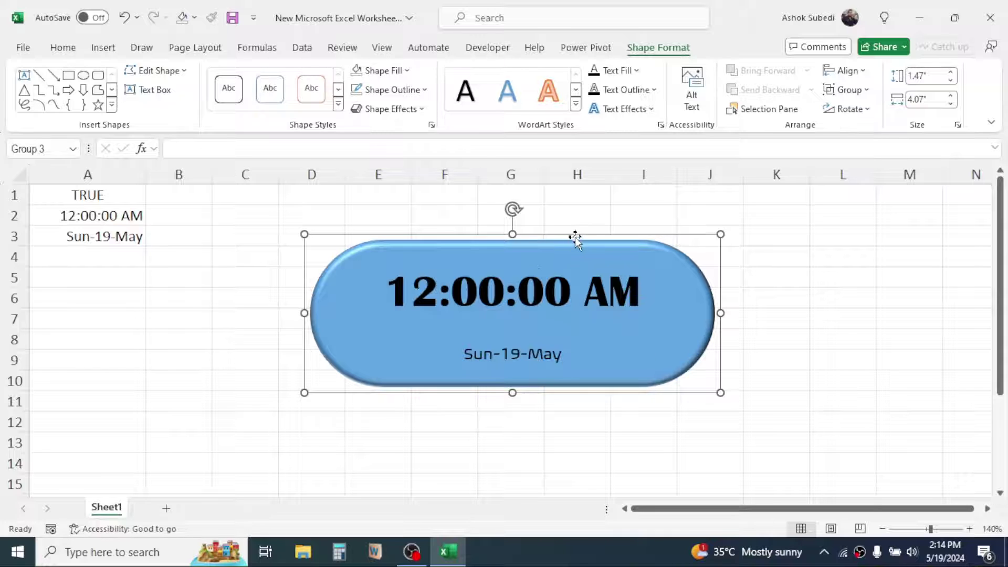
{"action": "mouse_move", "coordinate": [579, 234]}
{"action": "left_mouse_down"}
{"action": "mouse_move", "coordinate": [476, 210]}
{"action": "mouse_move", "coordinate": [448, 227]}
{"action": "mouse_move", "coordinate": [502, 252]}
{"action": "mouse_move", "coordinate": [653, 245]}
{"action": "mouse_move", "coordinate": [599, 206]}
{"action": "mouse_move", "coordinate": [509, 238]}
{"action": "mouse_move", "coordinate": [582, 243]}
{"action": "left_mouse_up"}
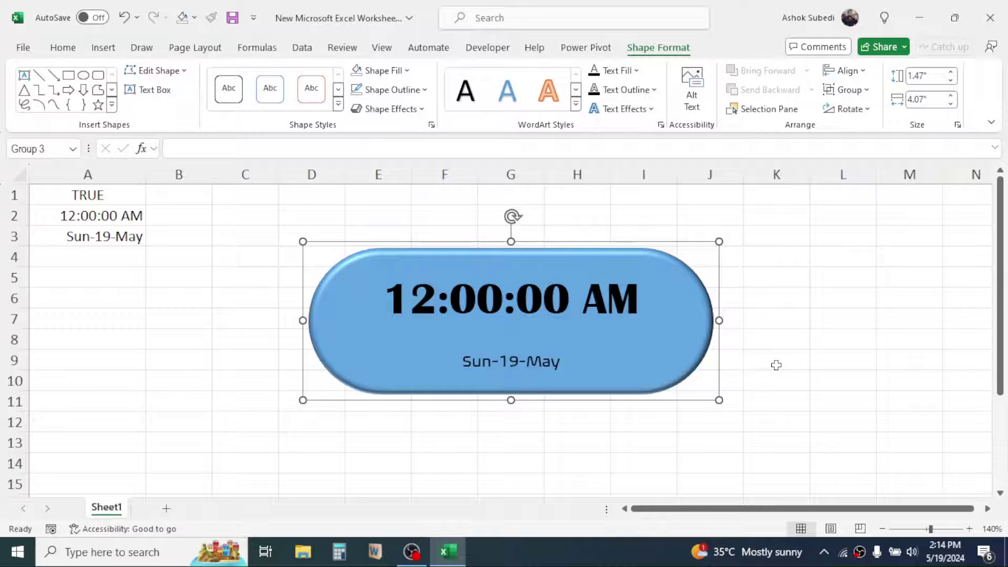
{"action": "left_click", "coordinate": [820, 321]}
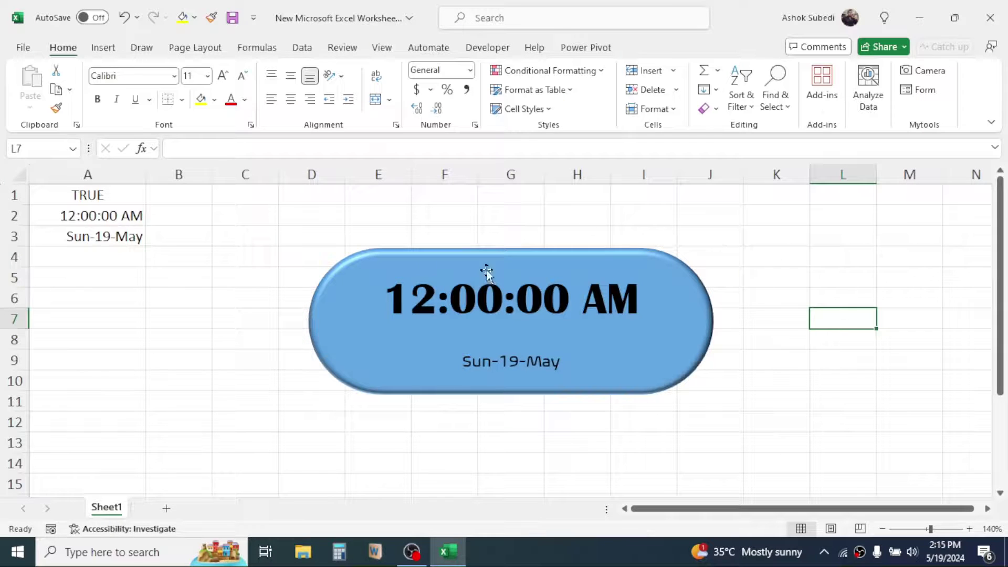
{"action": "right_click", "coordinate": [108, 513]}
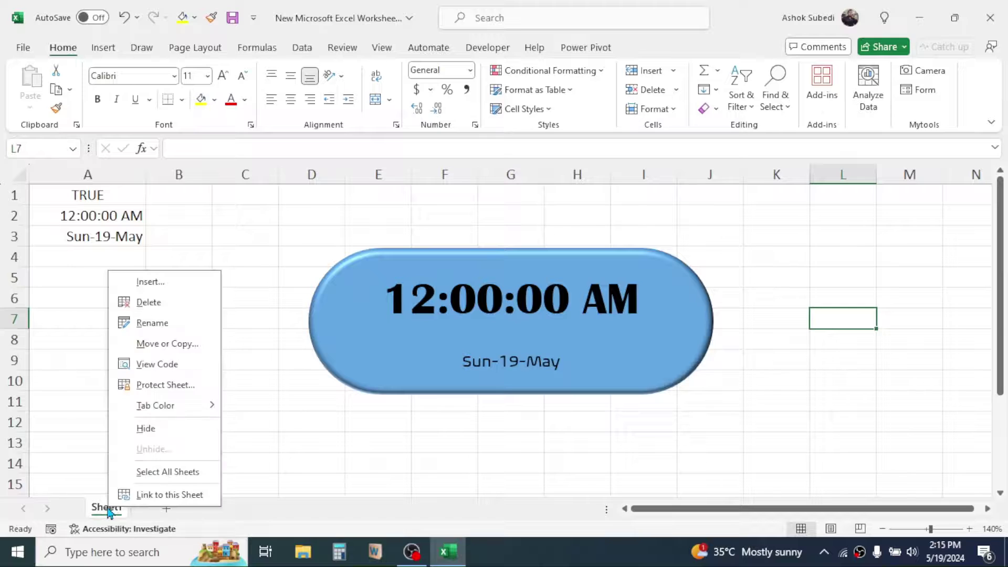
In Sheet1's code window, create Sub clock with the line range("A1")=not range("A1").
{"action": "left_click", "coordinate": [156, 364]}
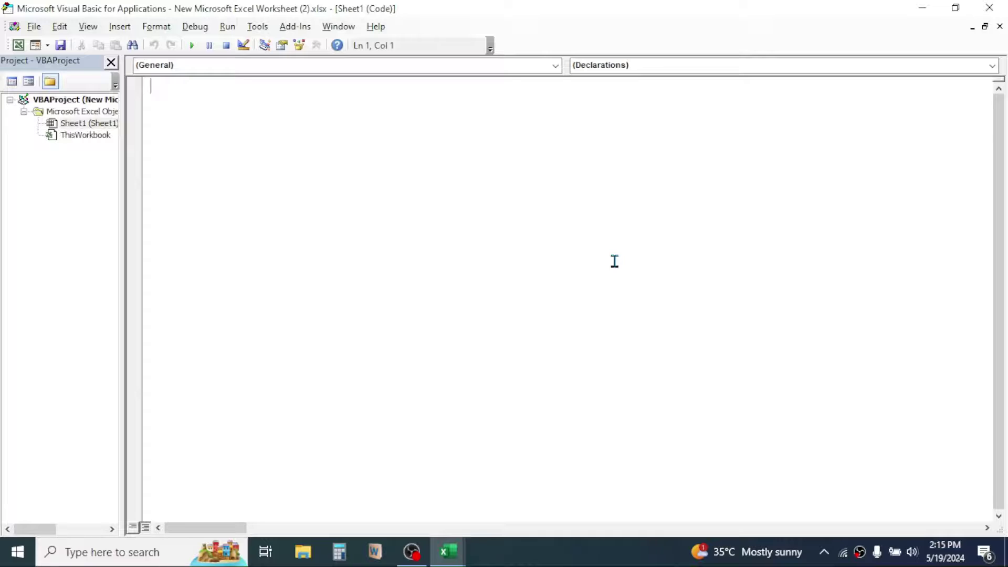
{"action": "type", "text": "sub clock"}
{"action": "key", "text": "Return"}
{"action": "key", "text": "Return"}
{"action": "key", "text": "Return"}
{"action": "key", "text": "Up"}
{"action": "key", "text": "Up"}
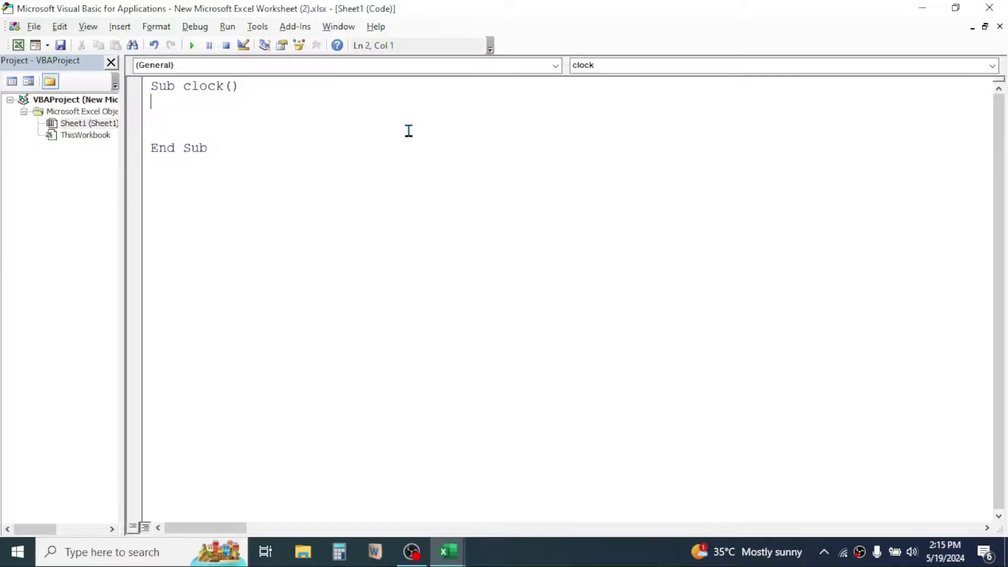
{"action": "type", "text": "range(\"A1\""}
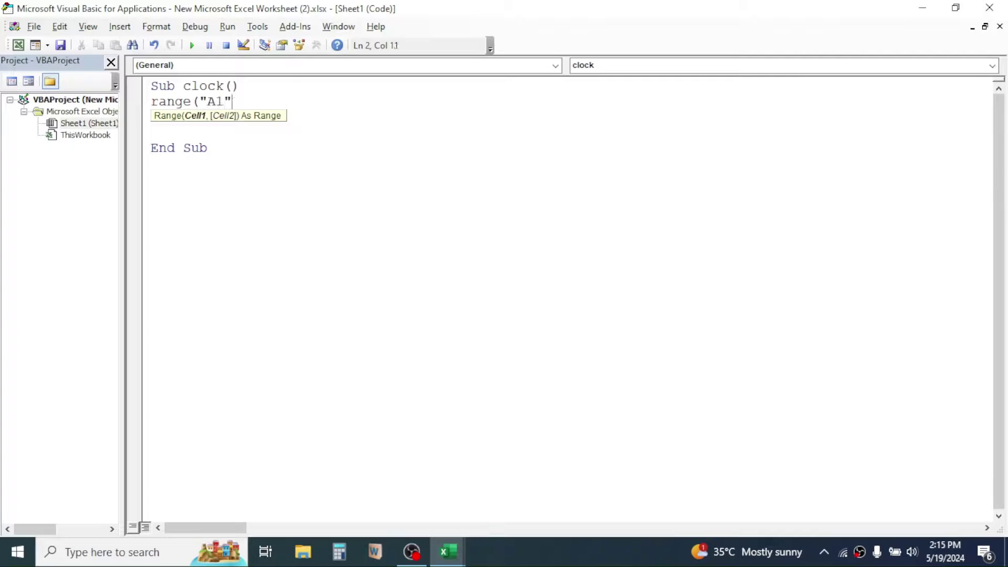
{"action": "type", "text": ")=not range(\"A1\")"}
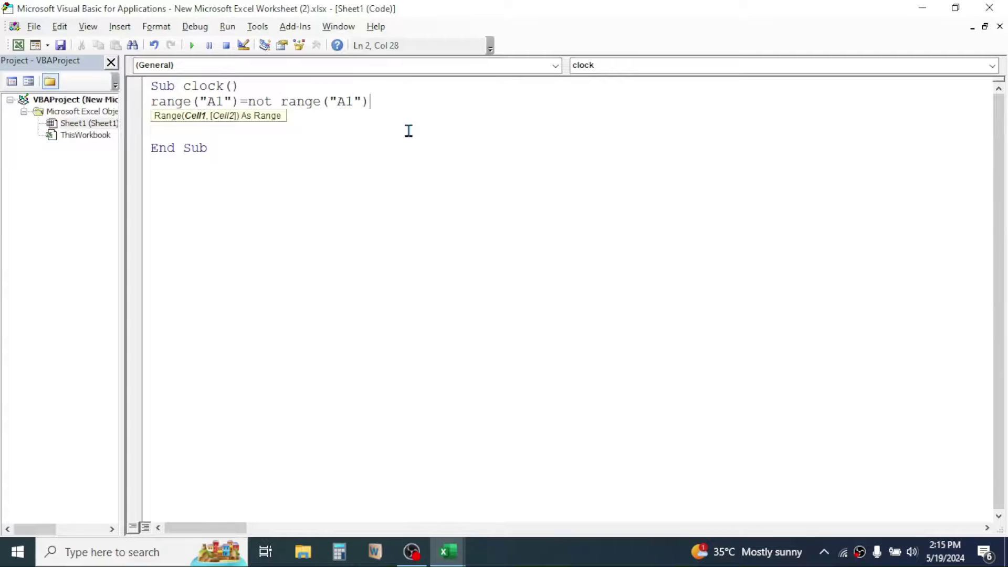
{"action": "key", "text": "Return"}
Add a Do While range("A1")=true loop with DoEvents and Range("A2")=now, then close VBA.
{"action": "type", "text": "do while range(\"A1\")=true"}
{"action": "key", "text": "Return"}
{"action": "type", "text": "DoEvents"}
{"action": "key", "text": "Return"}
{"action": "type", "text": "Range(\"A2\""}
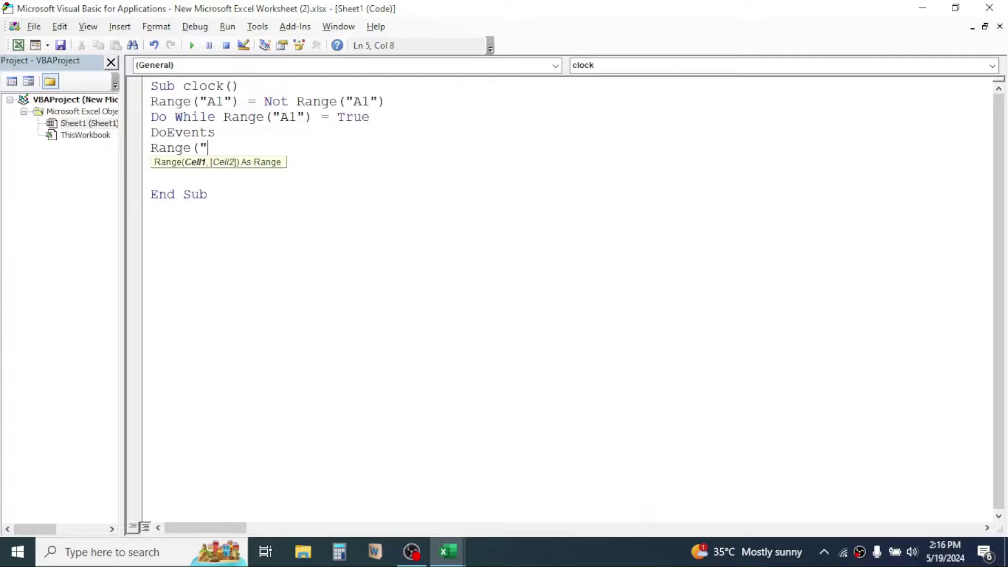
{"action": "type", "text": ")=now"}
{"action": "key", "text": "Return"}
{"action": "type", "text": "Loop"}
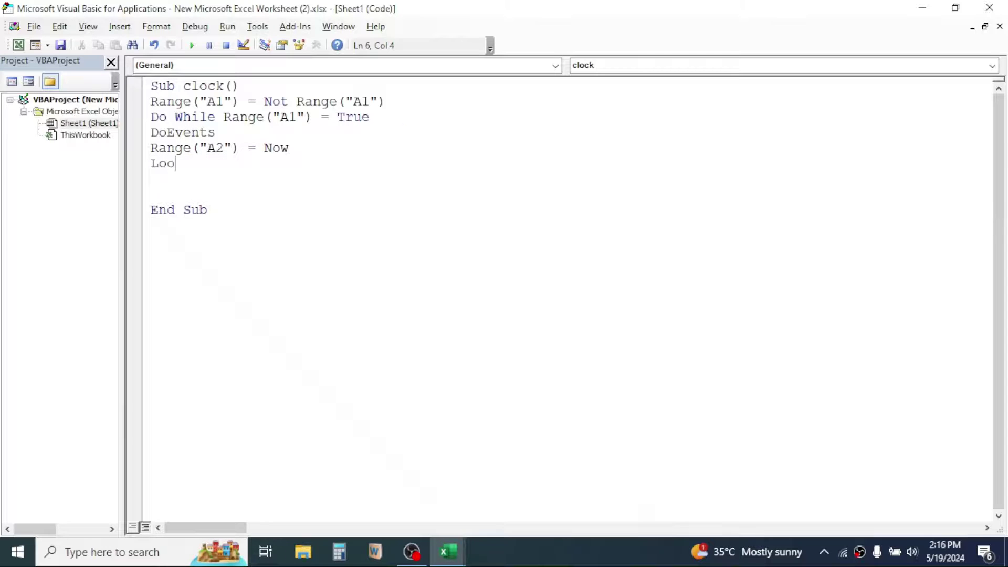
{"action": "key", "text": "Return"}
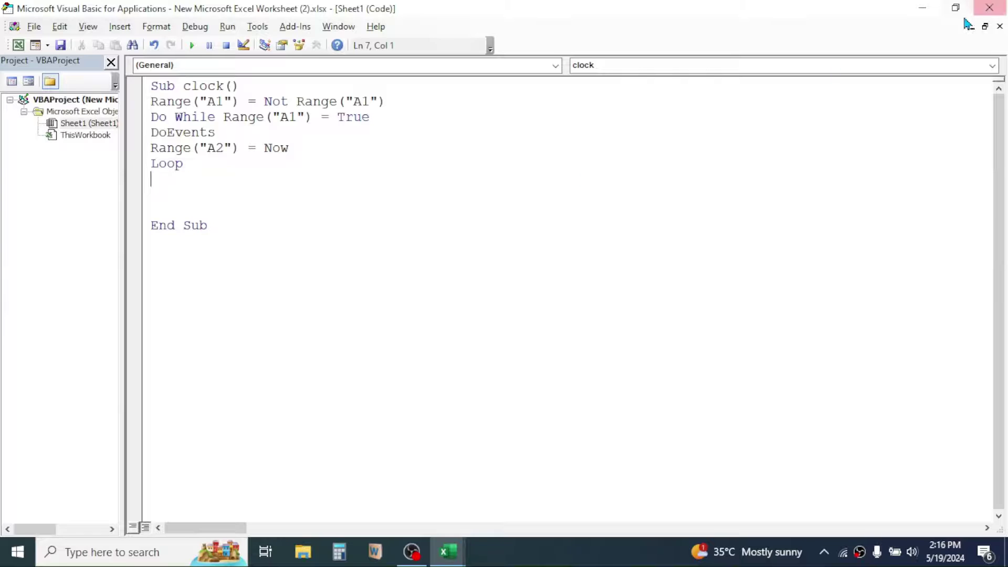
{"action": "left_click", "coordinate": [990, 8]}
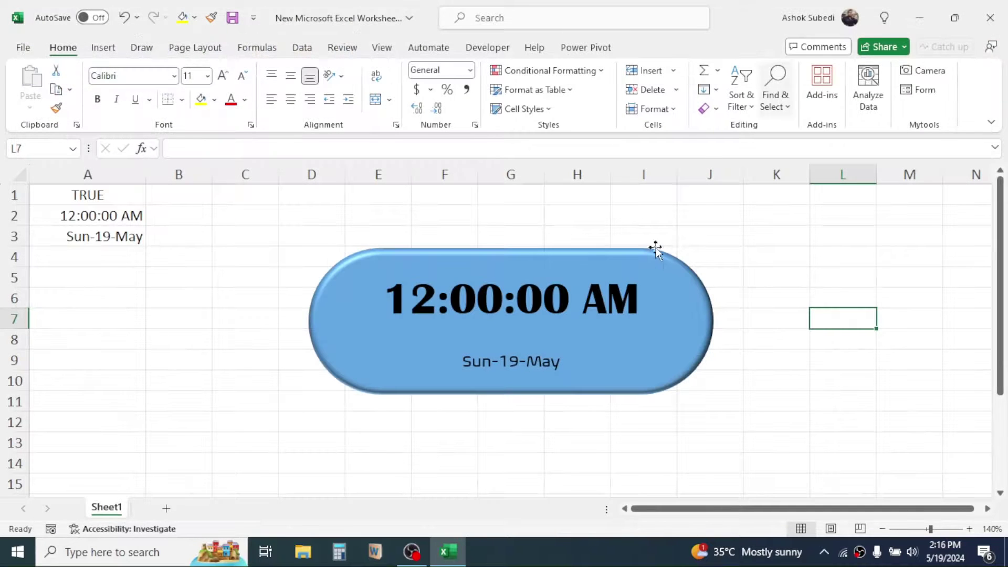
Assign the Sheet1.clock macro to the grouped clock shape.
{"action": "left_click", "coordinate": [544, 271]}
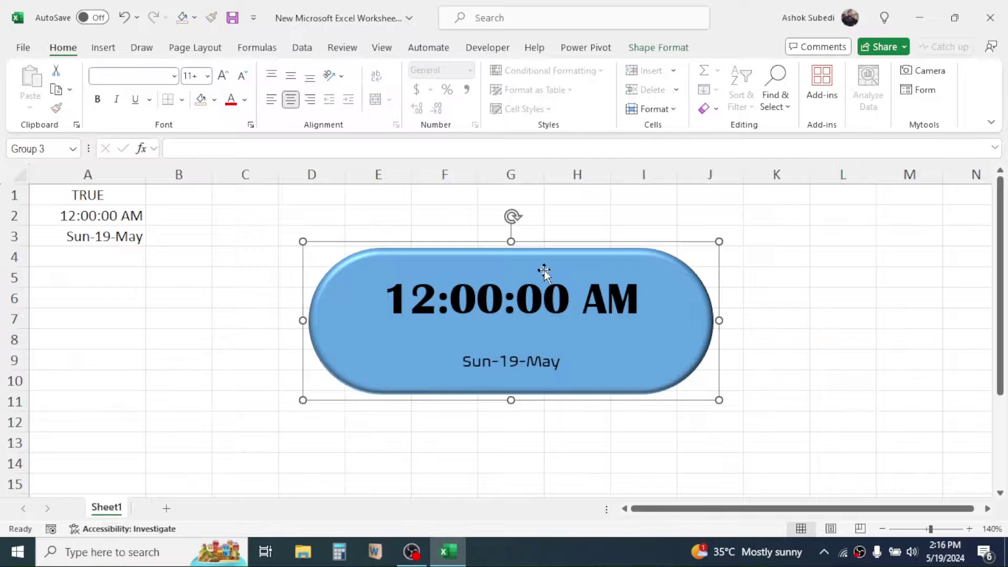
{"action": "right_click", "coordinate": [545, 276]}
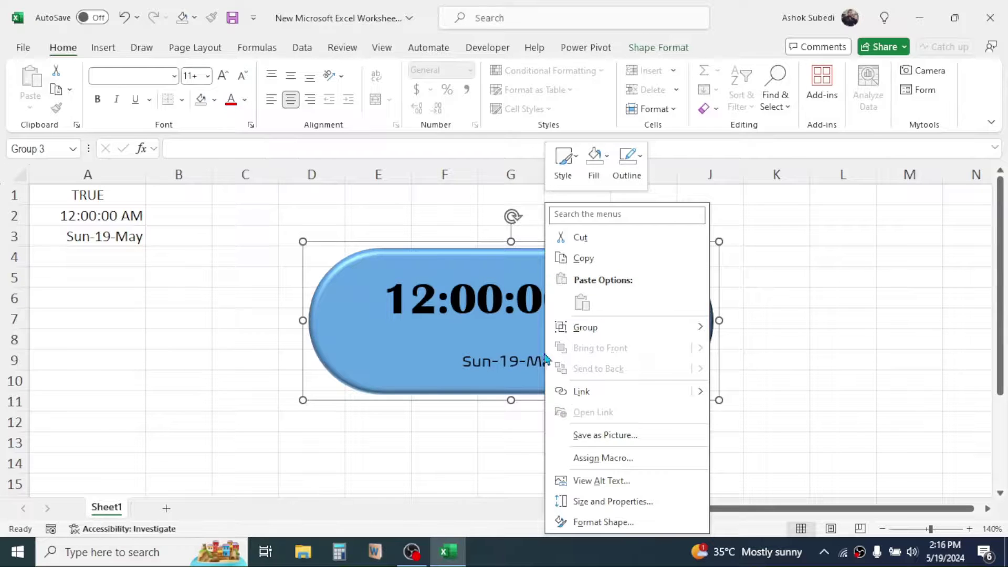
{"action": "left_click", "coordinate": [598, 462]}
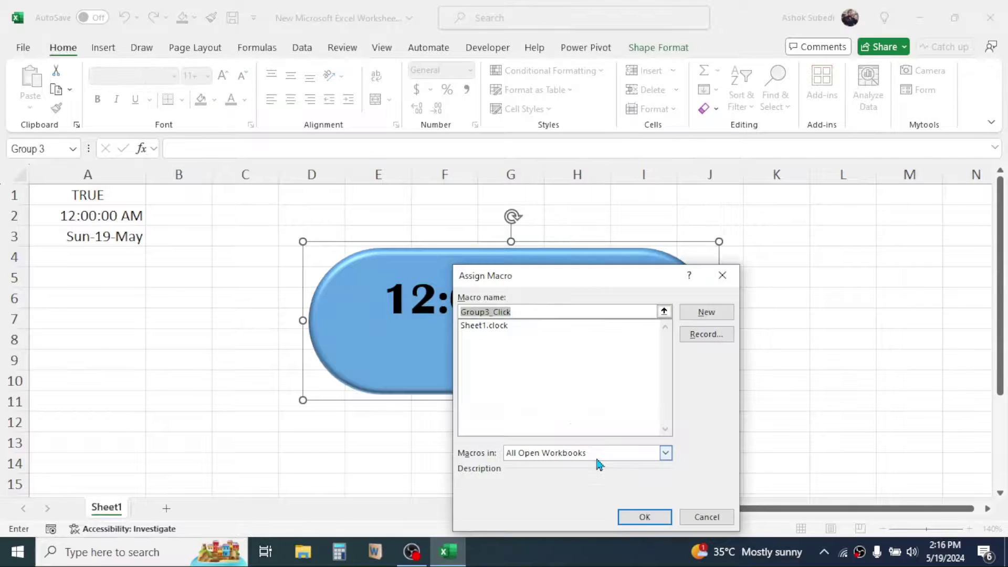
{"action": "left_click_drag", "start_coordinate": [572, 210], "coordinate": [445, 177]}
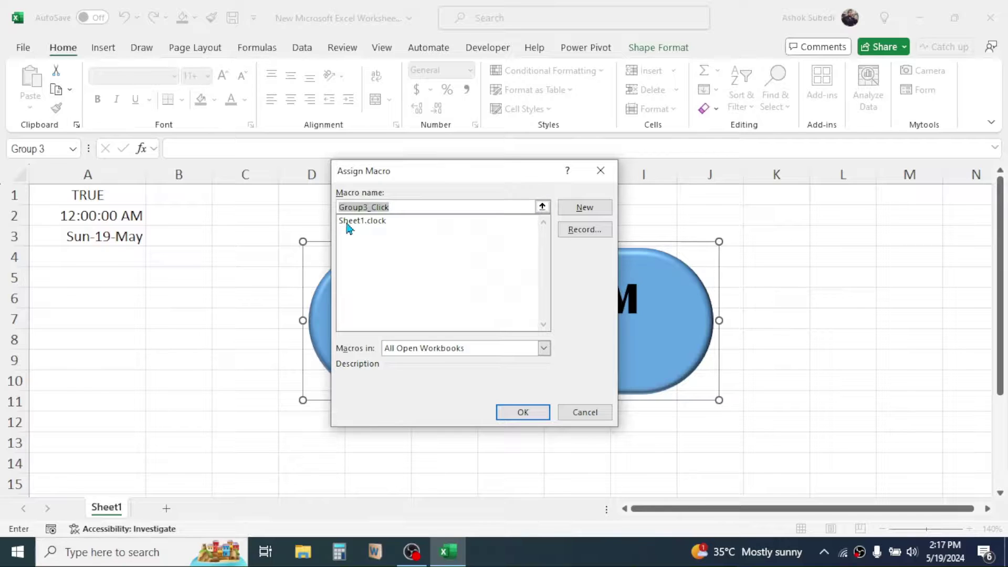
{"action": "left_click", "coordinate": [360, 226]}
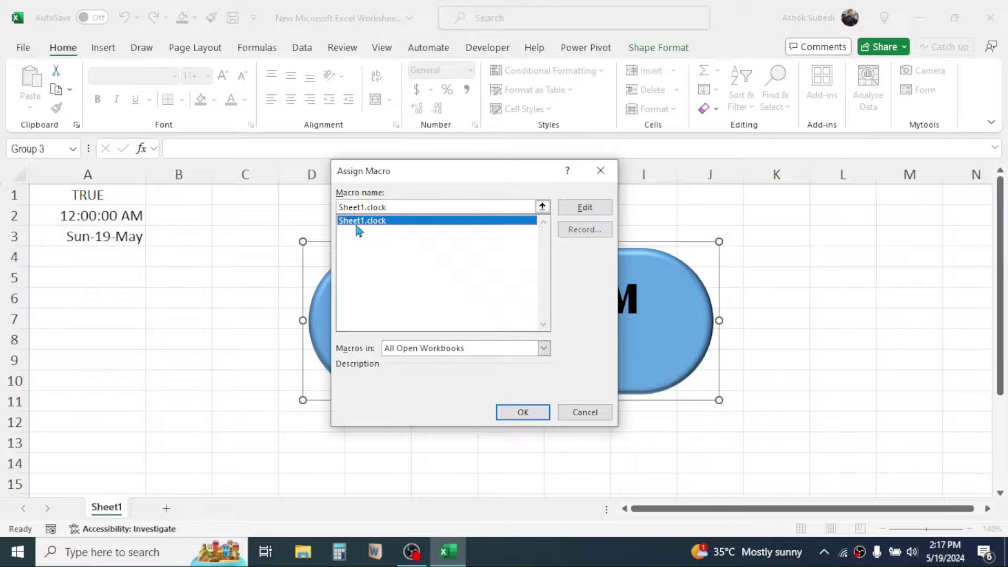
{"action": "left_click", "coordinate": [519, 413]}
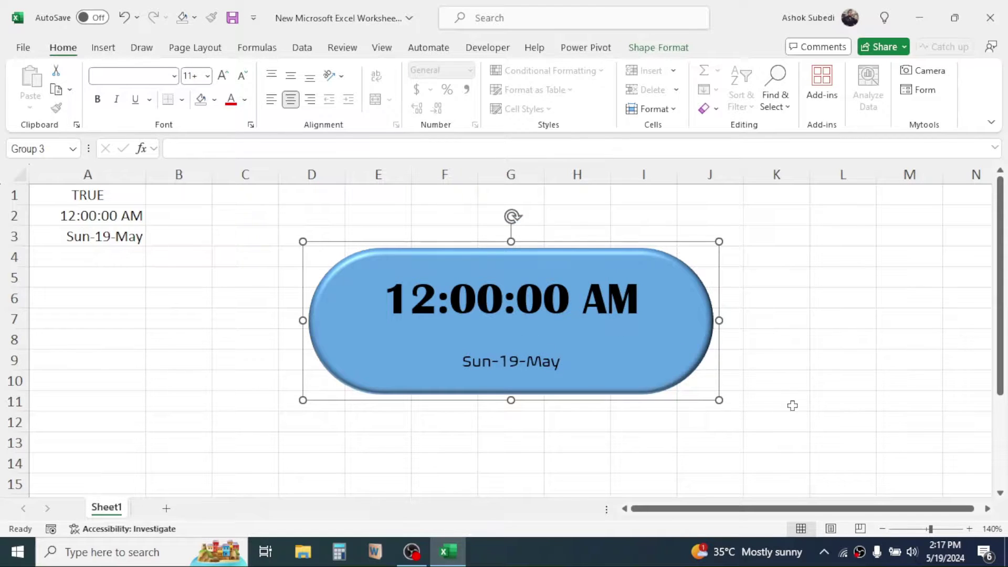
Click the clock shape to start, stop, then restart the live ticking time.
{"action": "left_click", "coordinate": [521, 328]}
{"action": "left_click", "coordinate": [441, 317]}
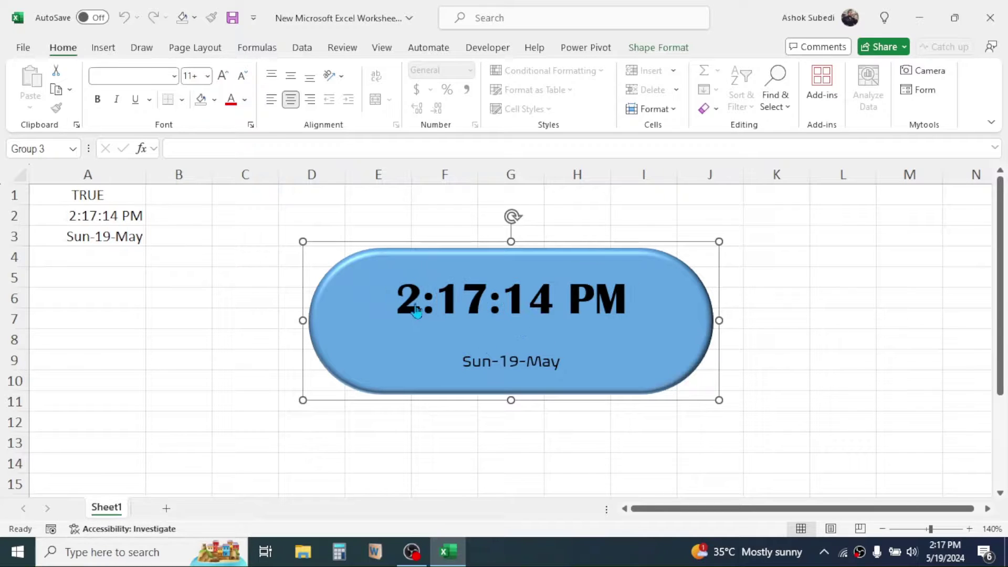
{"action": "left_click", "coordinate": [837, 312]}
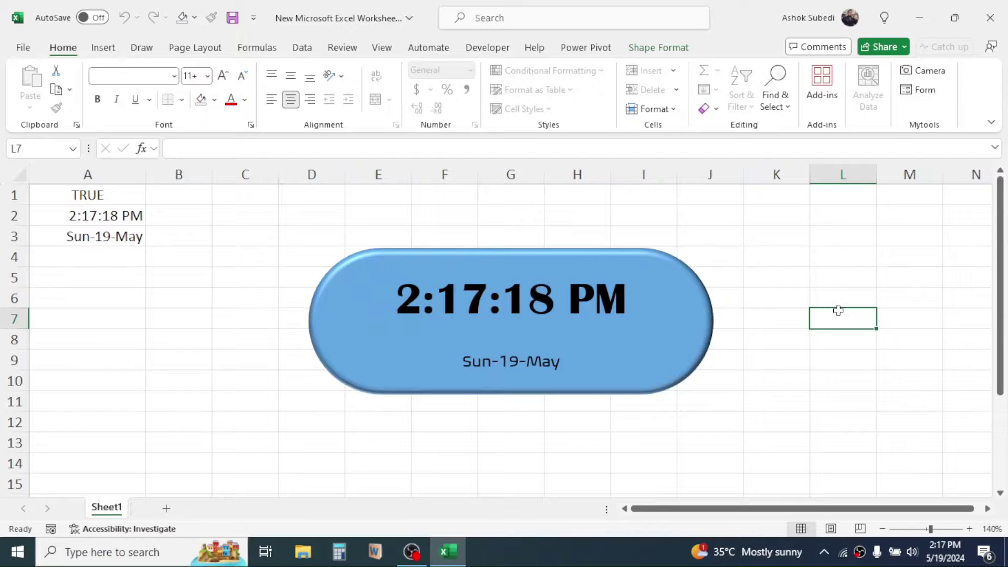
{"action": "left_click", "coordinate": [577, 327]}
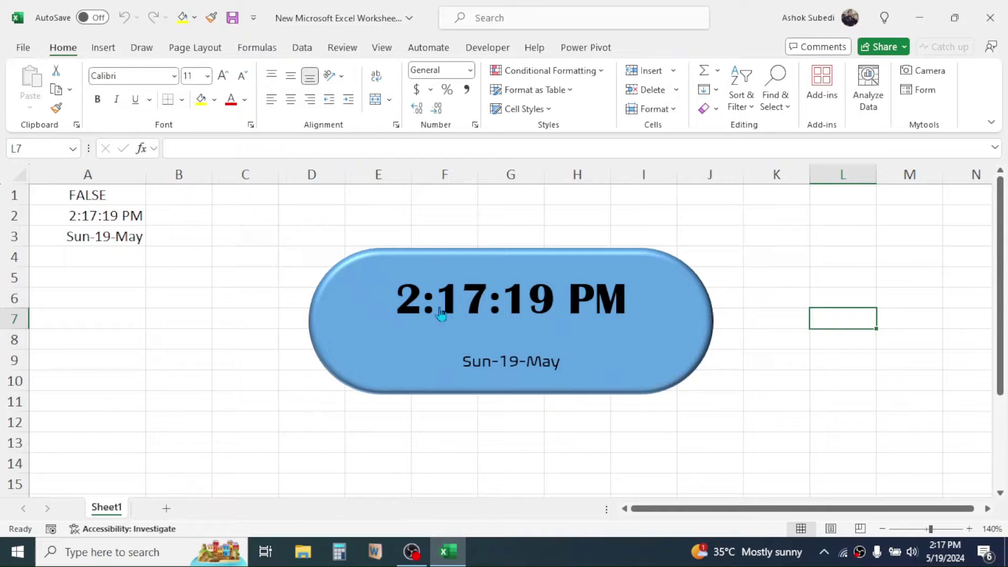
{"action": "left_click", "coordinate": [534, 318]}
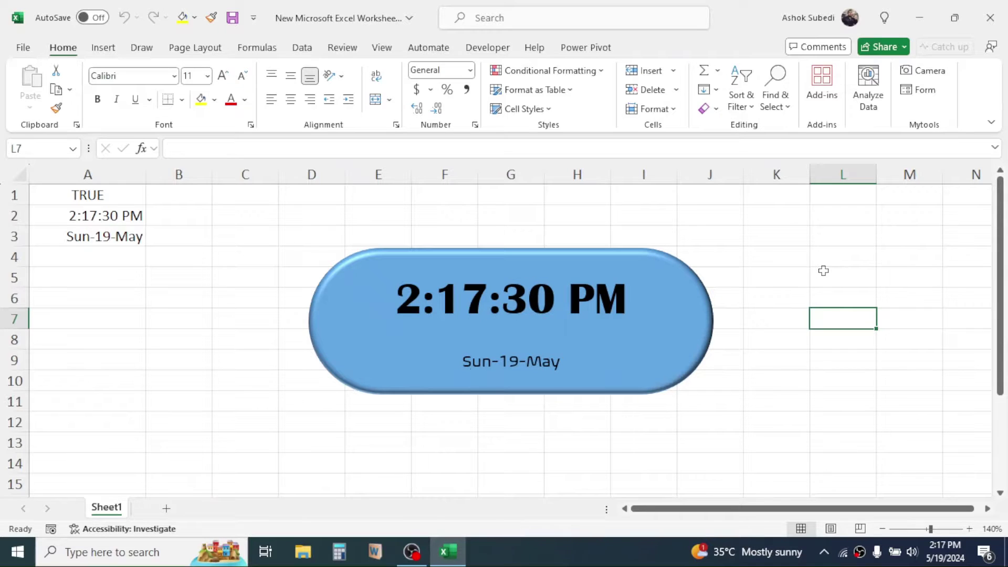